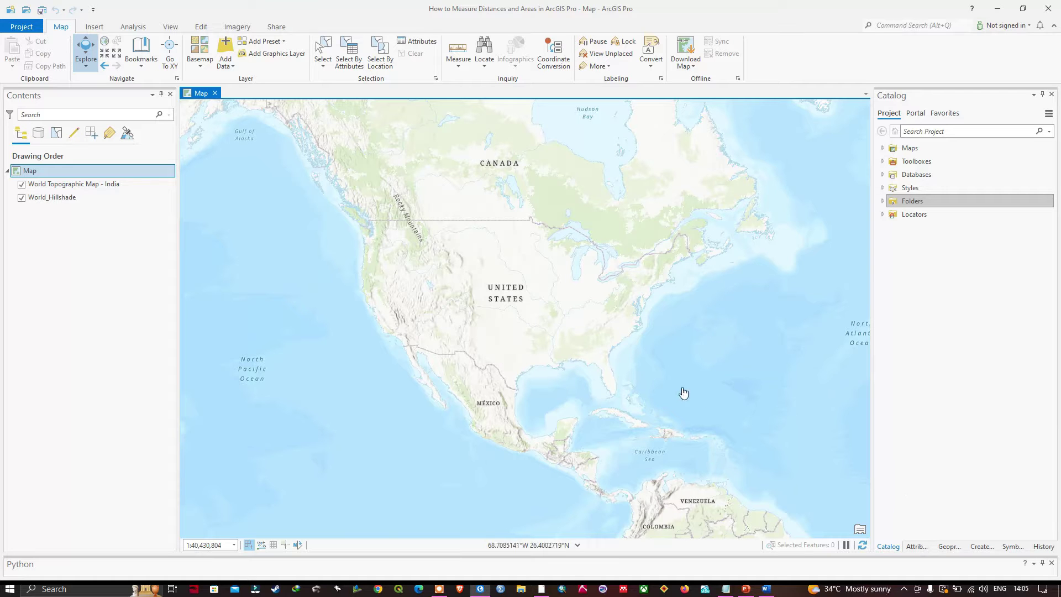
Zoom the map from North America to the White House grounds in Washington, with Lafayette Square and Constitution Ave NW in view
scroll(618, 272, "up", 5)
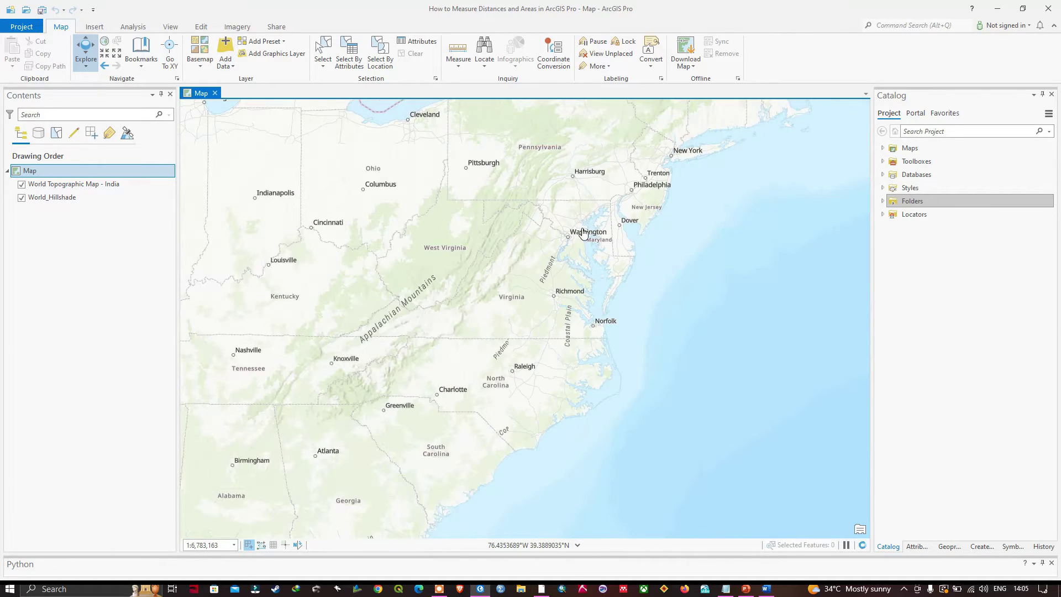
scroll(599, 238, "up", 5)
scroll(552, 251, "up", 7)
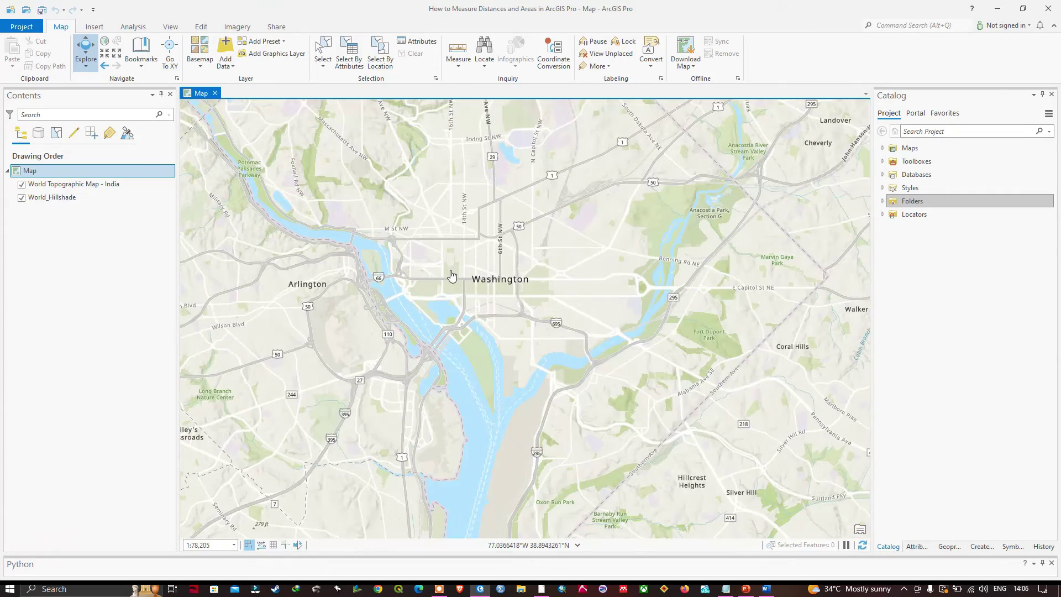
scroll(452, 275, "up", 3)
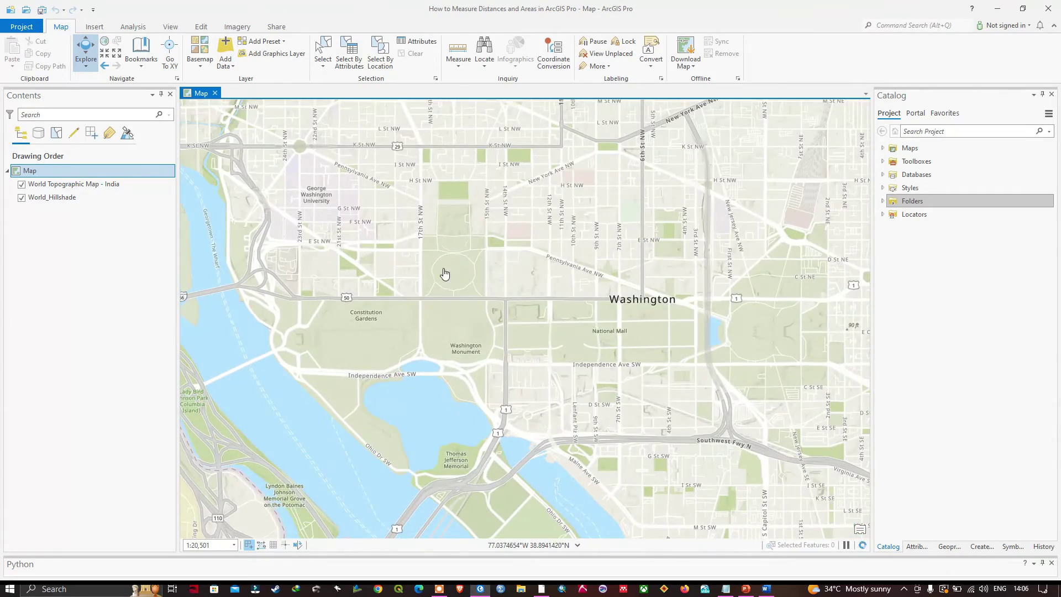
scroll(444, 273, "up", 1)
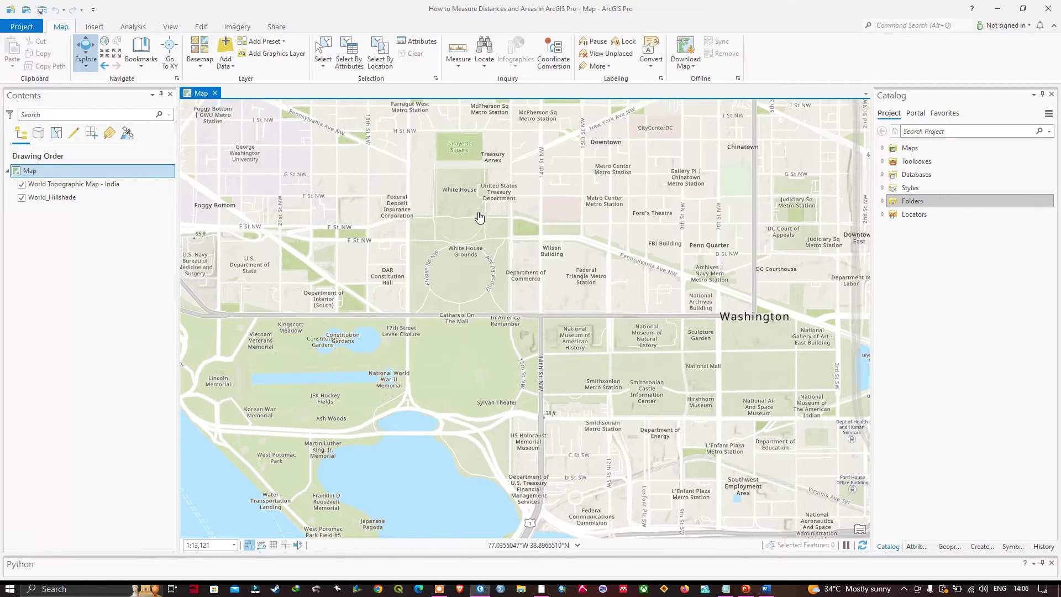
left_click_drag(478, 216, 551, 230)
scroll(542, 283, "up", 1)
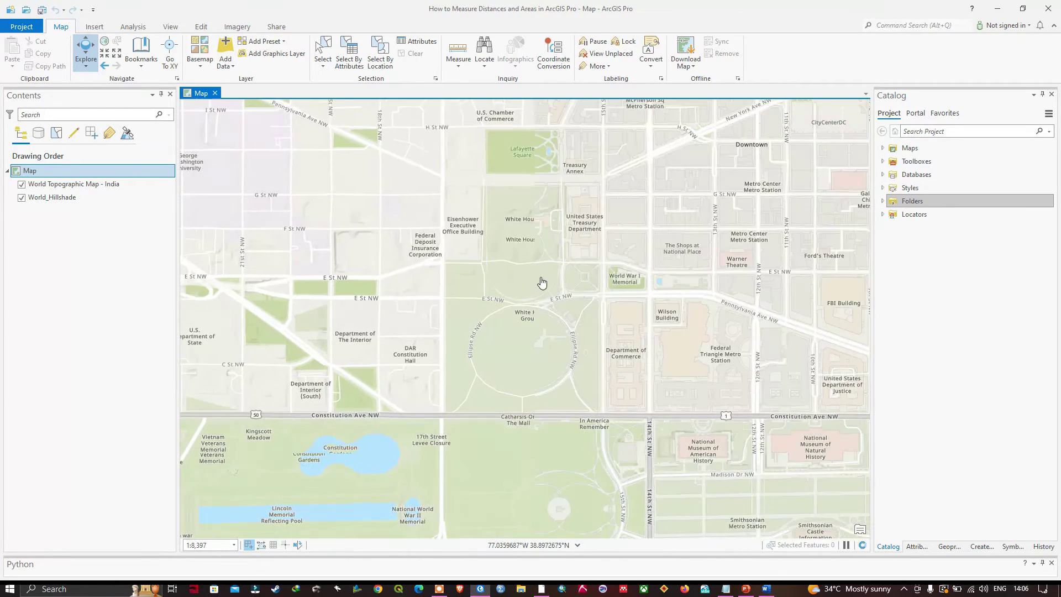
left_click_drag(542, 283, 550, 310)
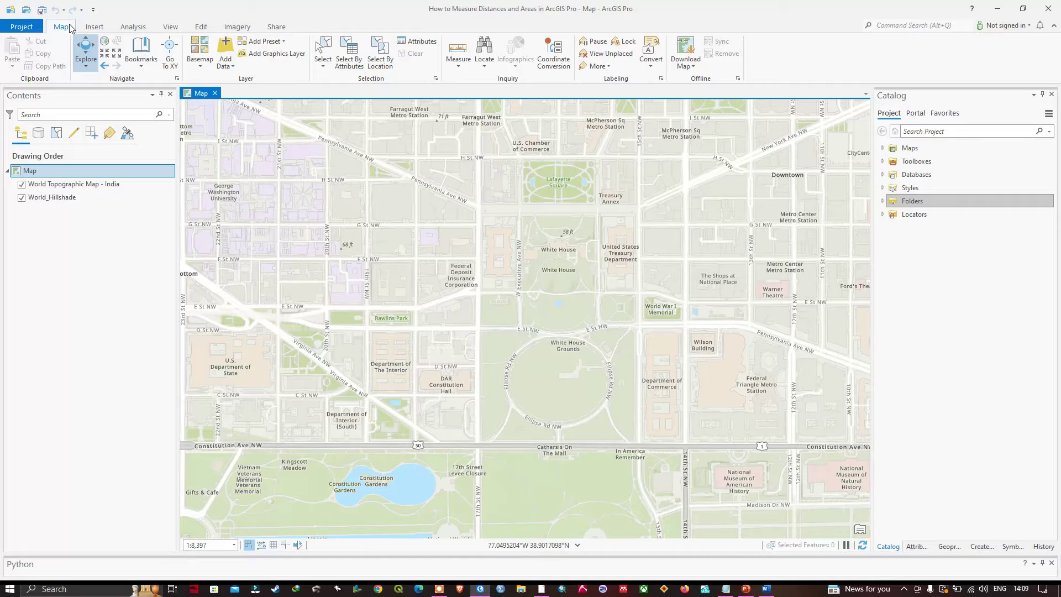
Measure the planar distance in metric units along 17th St NW, from H St NW to Constitution Ave NW
left_click(464, 58)
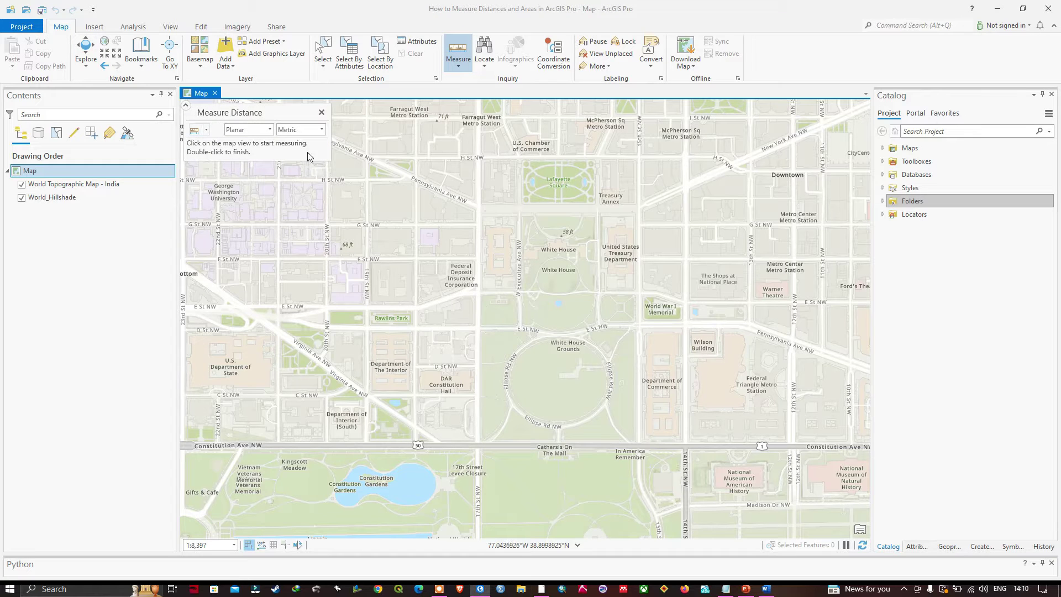
left_click(207, 131)
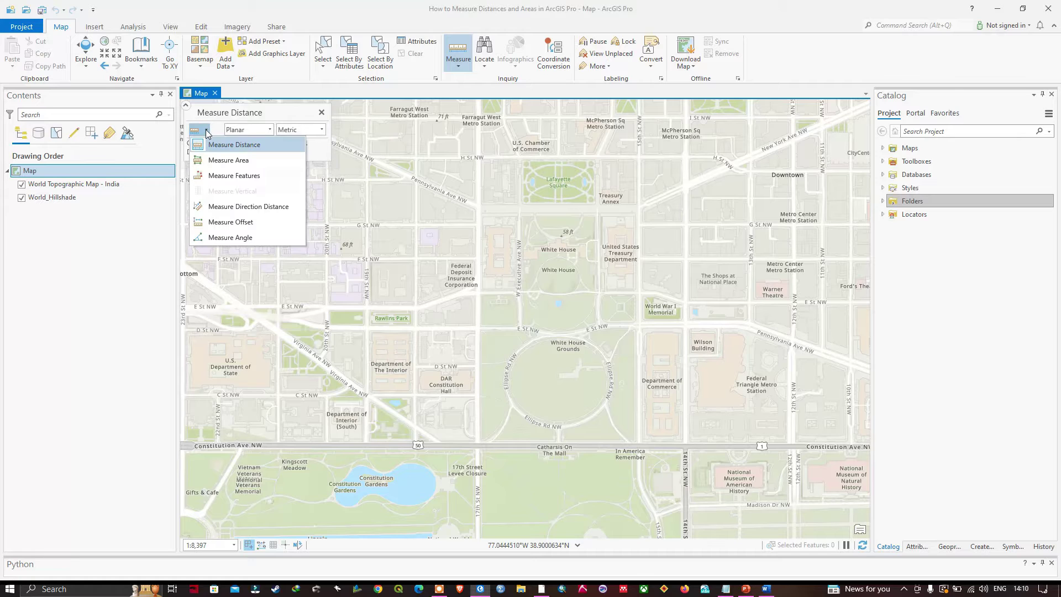
left_click(219, 139)
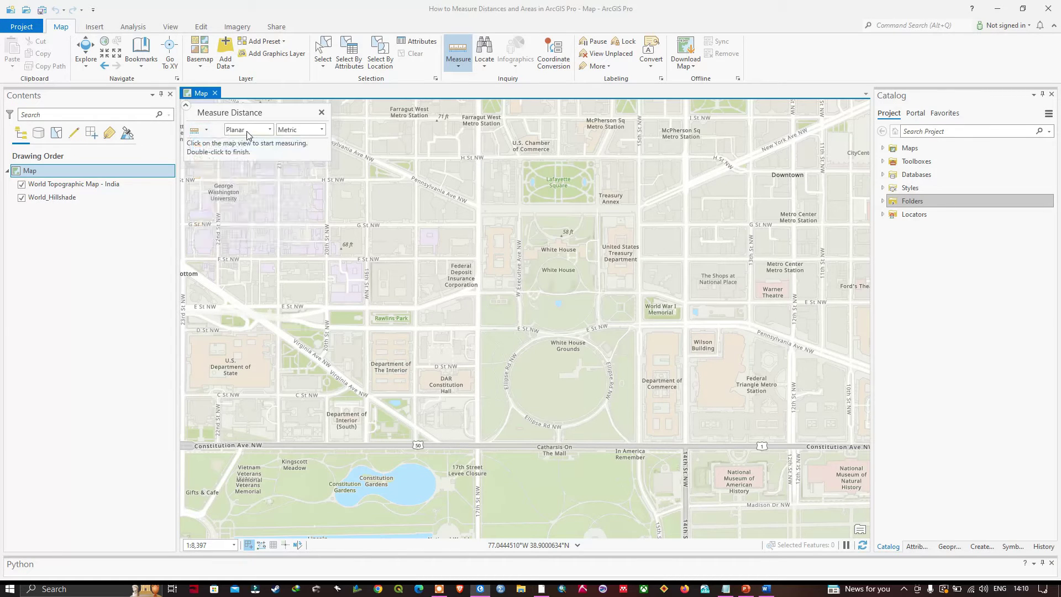
left_click(321, 130)
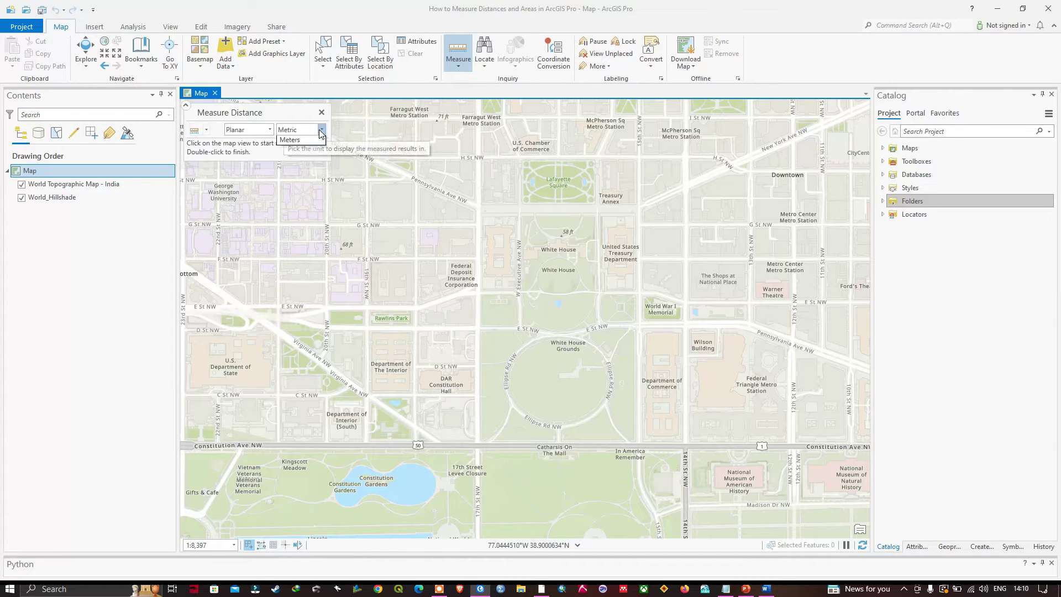
left_click(299, 145)
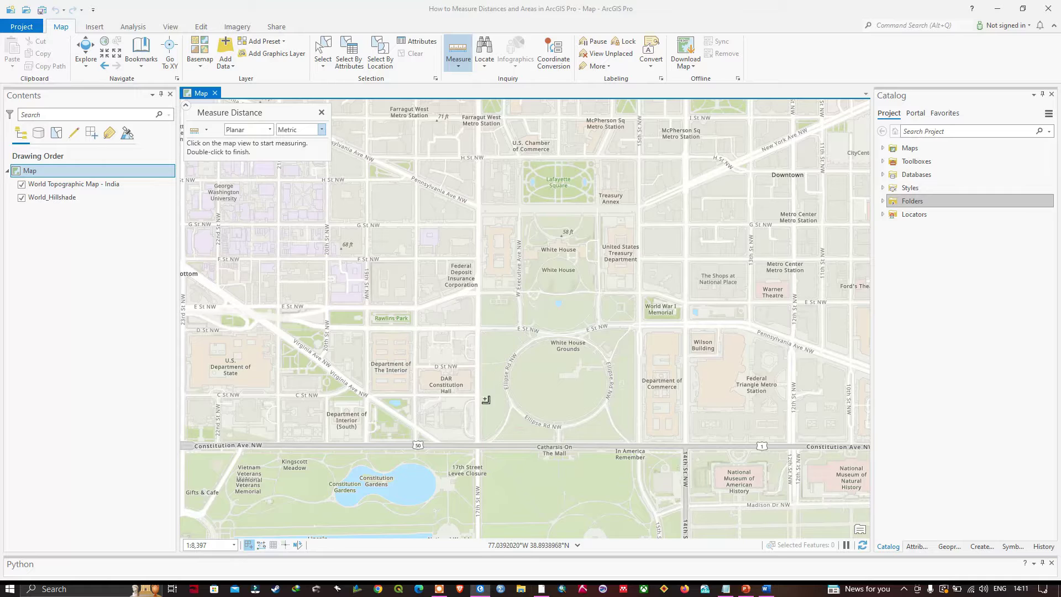
left_click(481, 160)
double_click(486, 172)
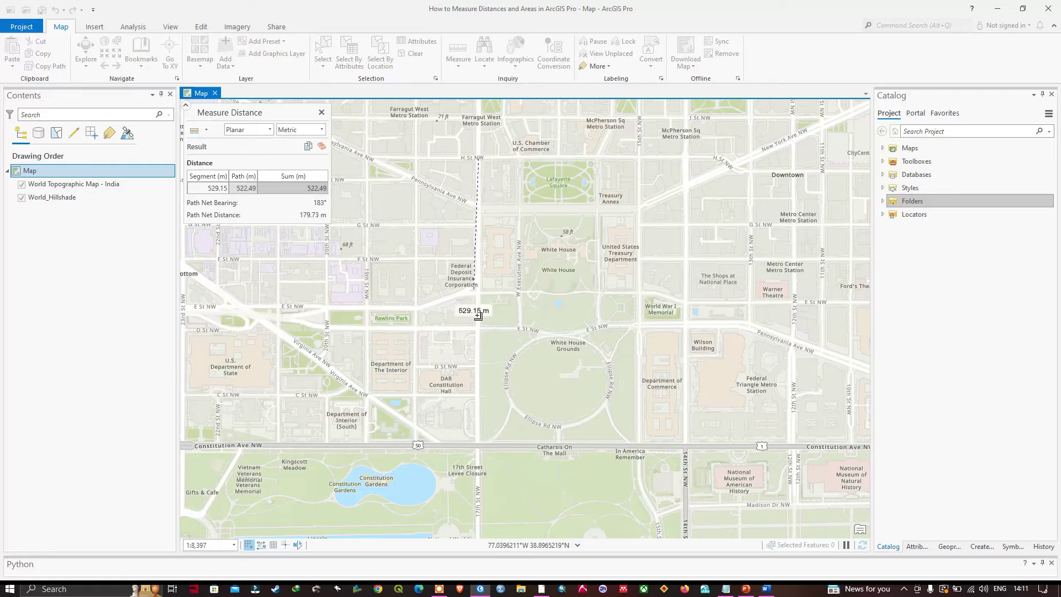
double_click(479, 442)
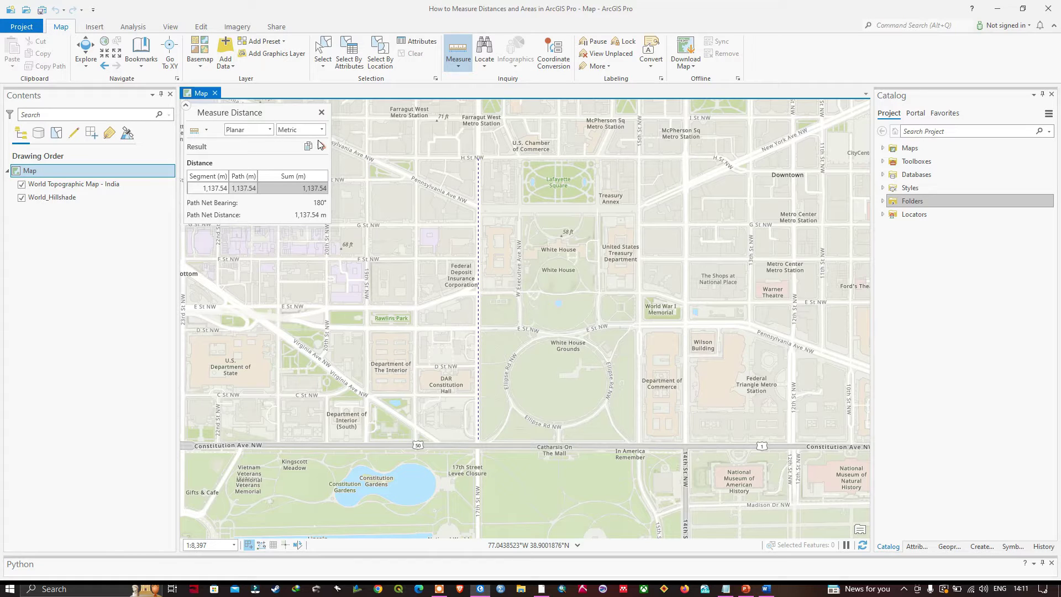
left_click(323, 190)
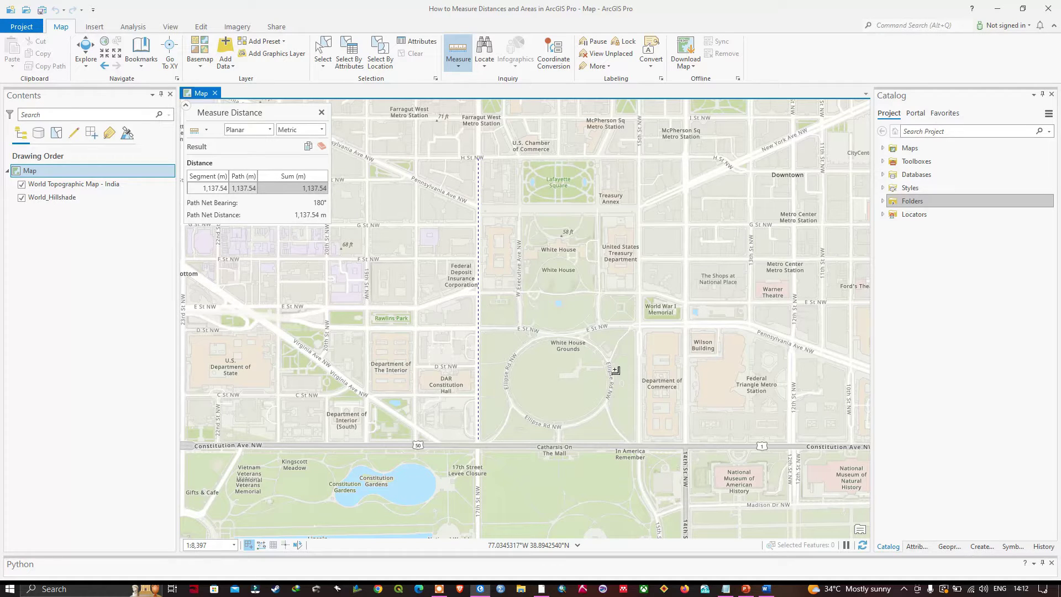
Measure the area of the rectangular block around the White House grounds, with corners on H St NW and Constitution Ave NW
left_click(206, 131)
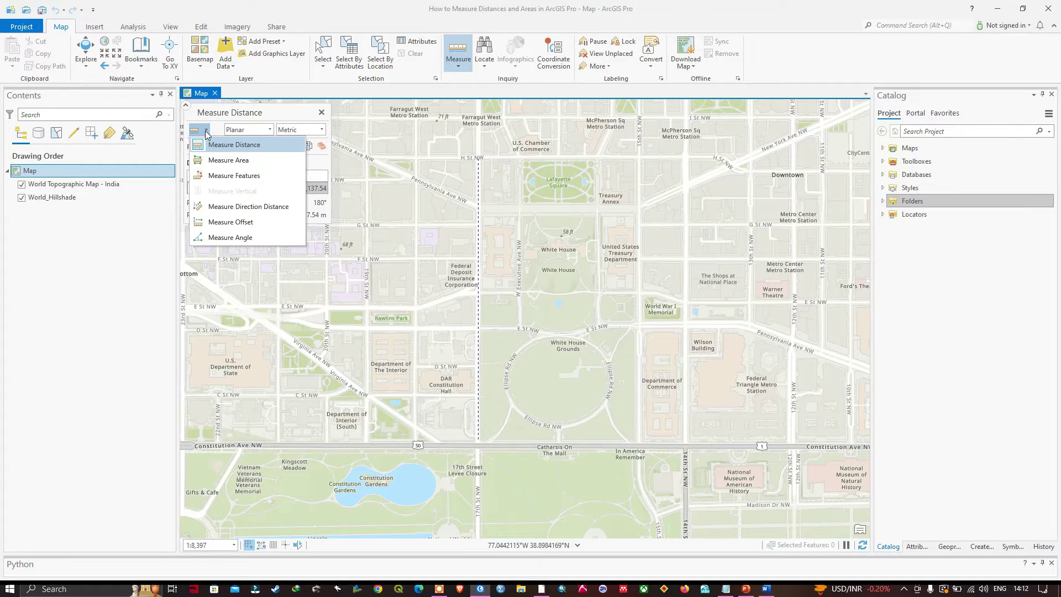
left_click(227, 161)
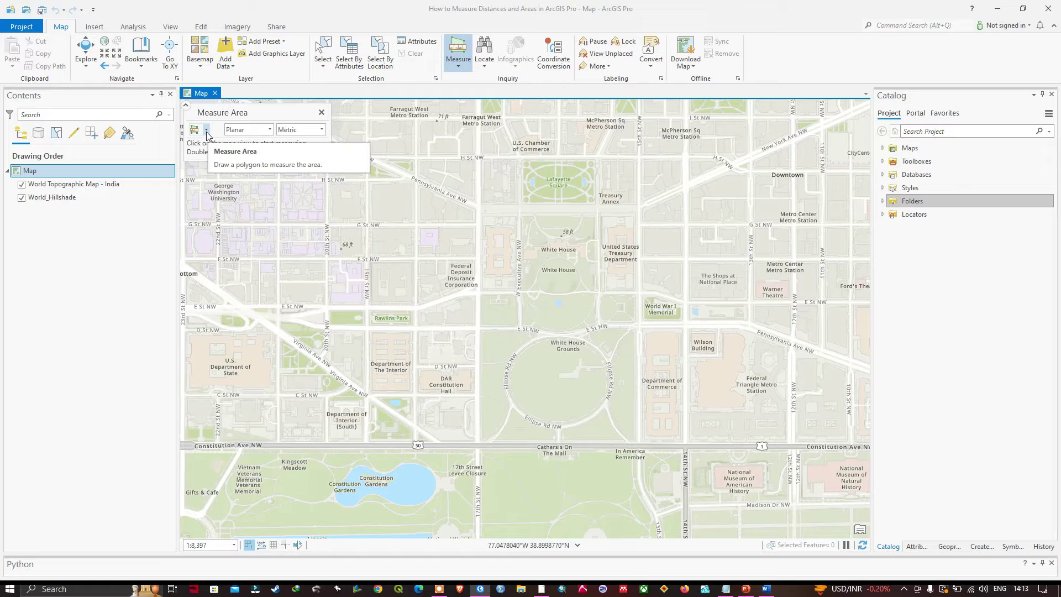
left_click(480, 161)
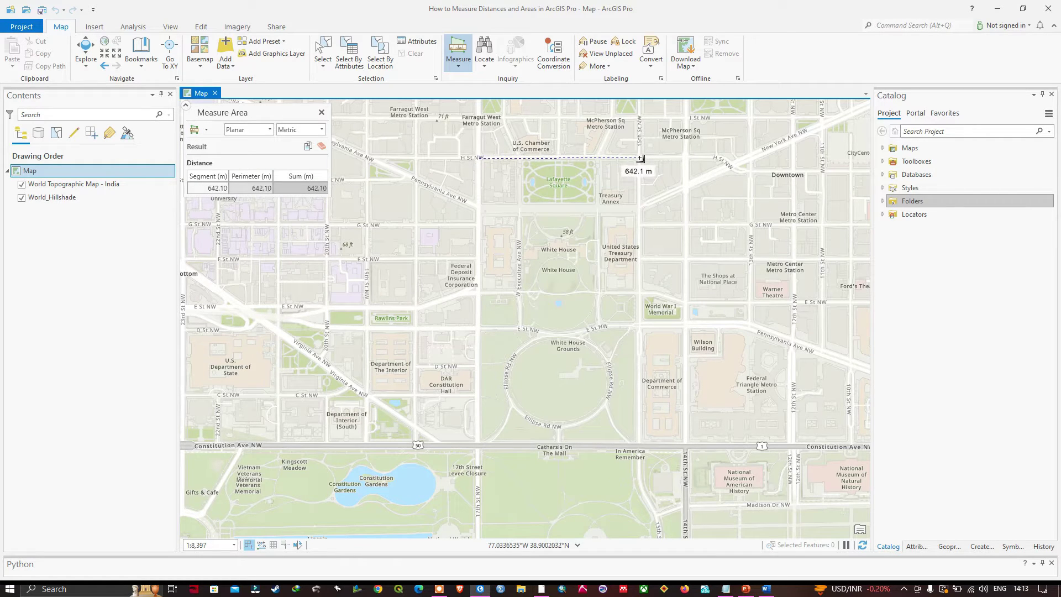
left_click(639, 159)
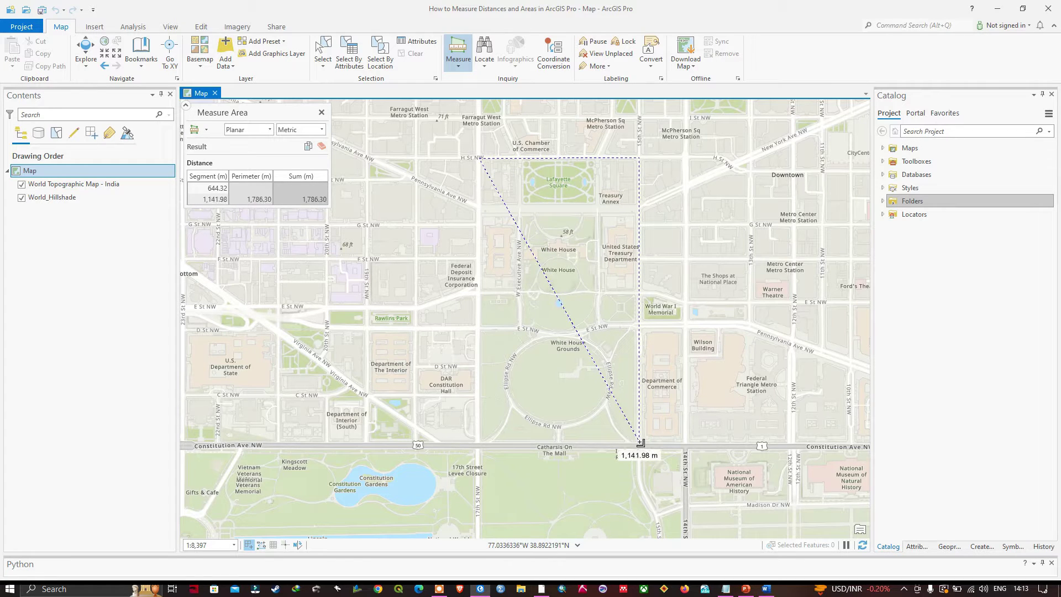
left_click(640, 443)
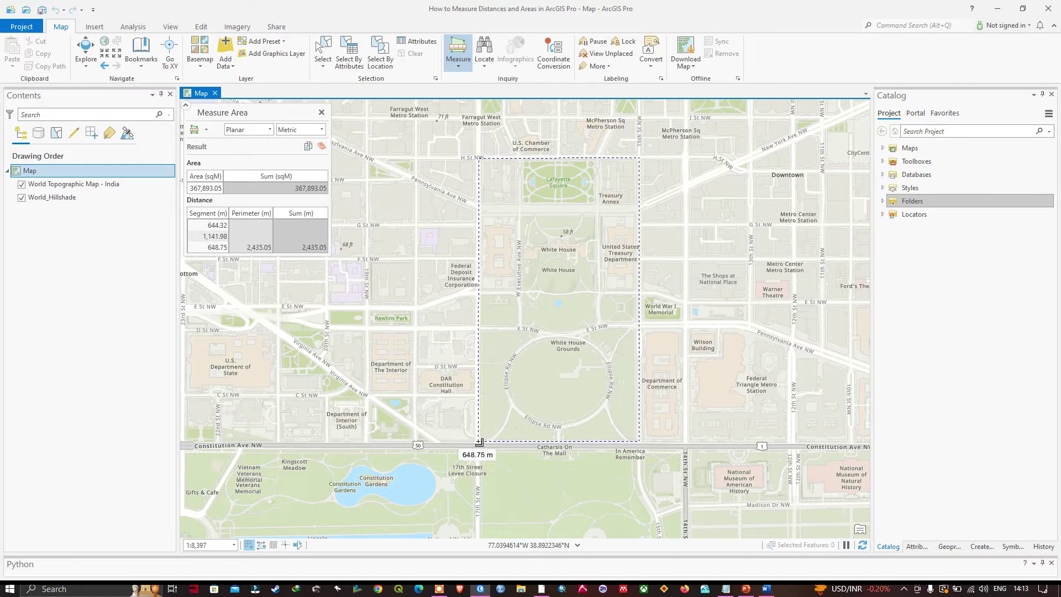
double_click(480, 442)
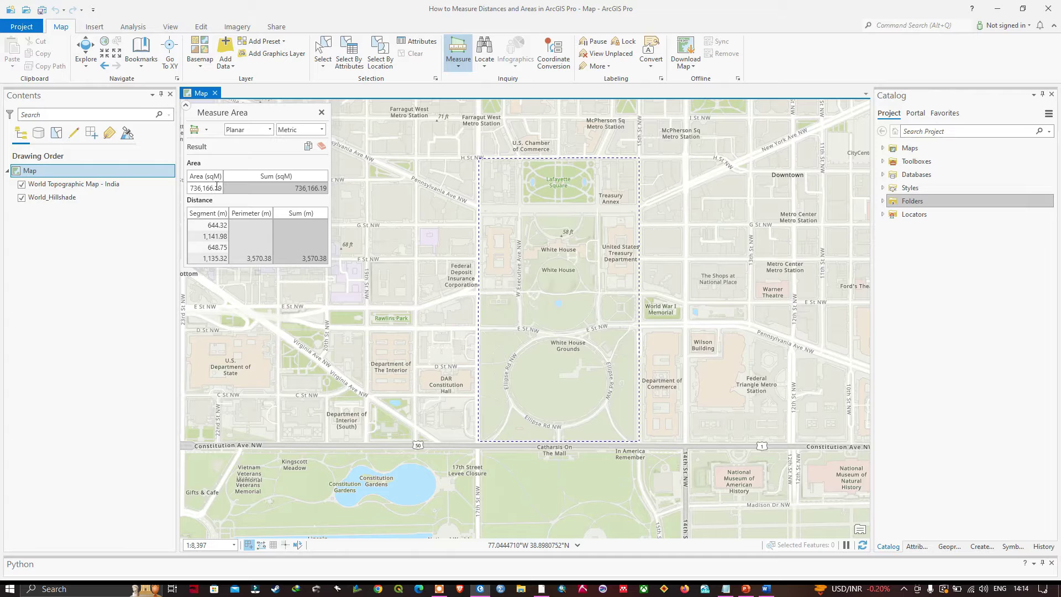
Set the area measurement's distance unit to Kilometers and its area unit to Square Kilometers
left_click(323, 131)
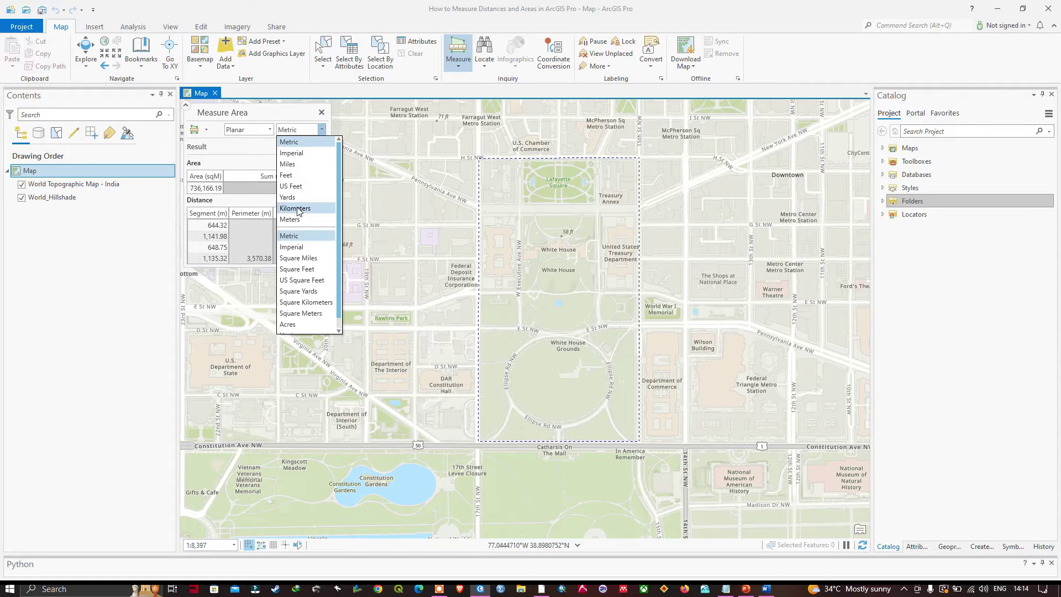
left_click(298, 208)
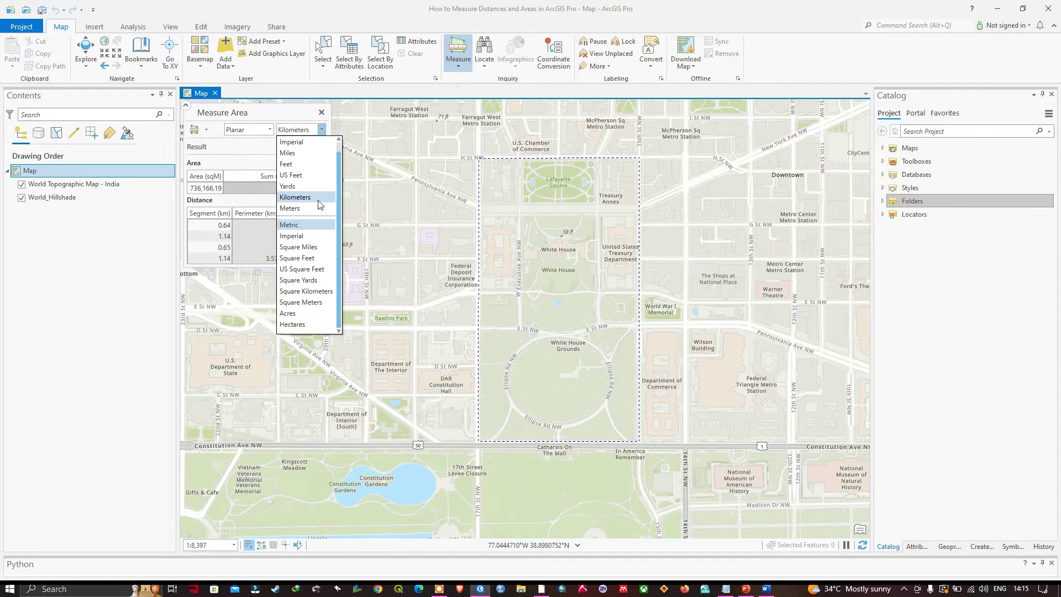
left_click(310, 294)
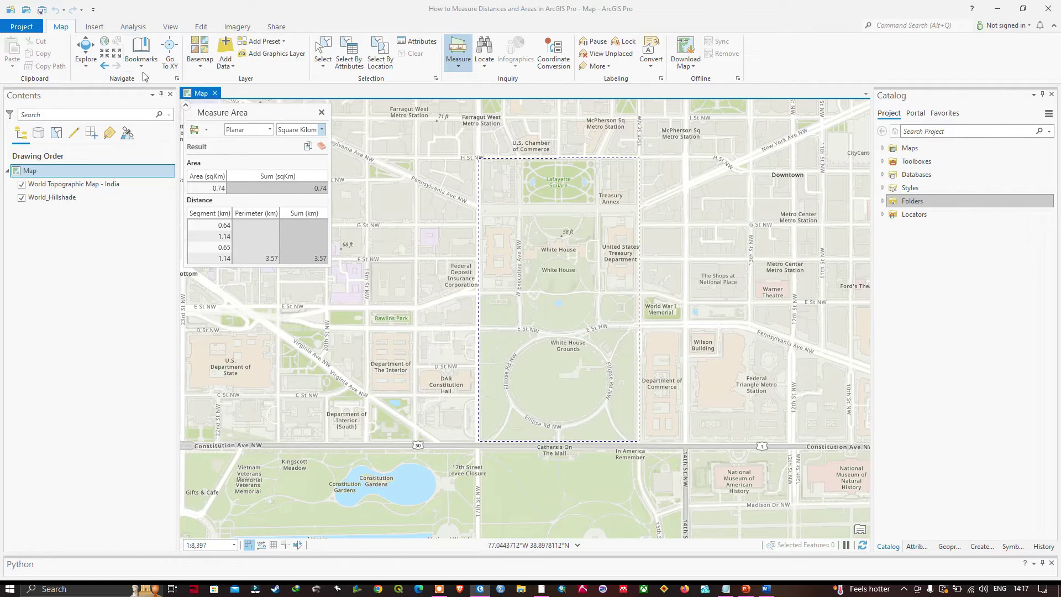
Create a new bookmark of the current map extent named "White house"
left_click(146, 55)
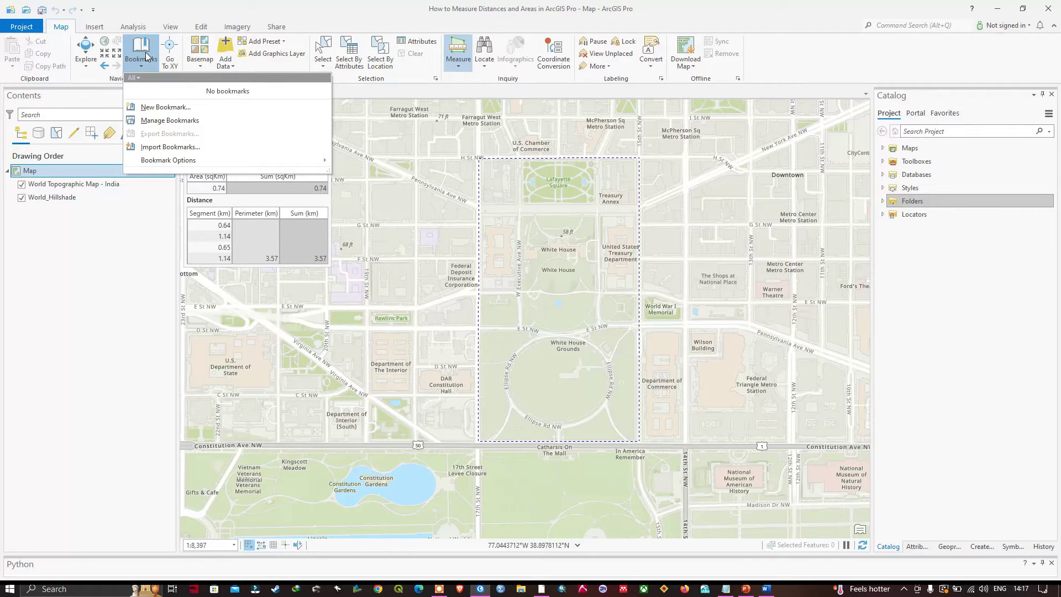
left_click(166, 107)
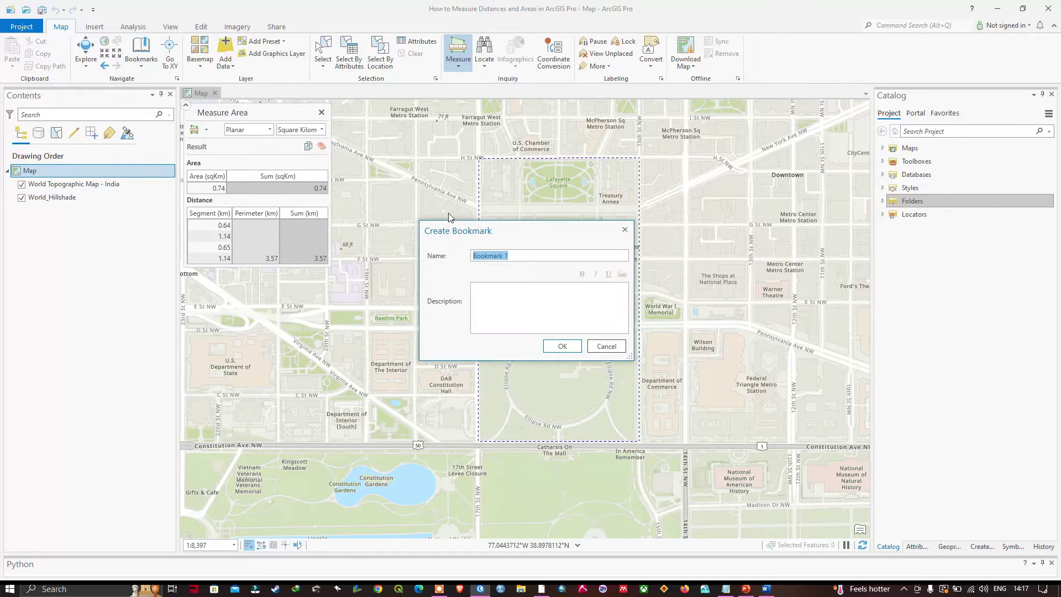
left_click(506, 256)
left_click_drag(507, 256, 474, 260)
key("BackSpace")
type("White house")
left_click(563, 346)
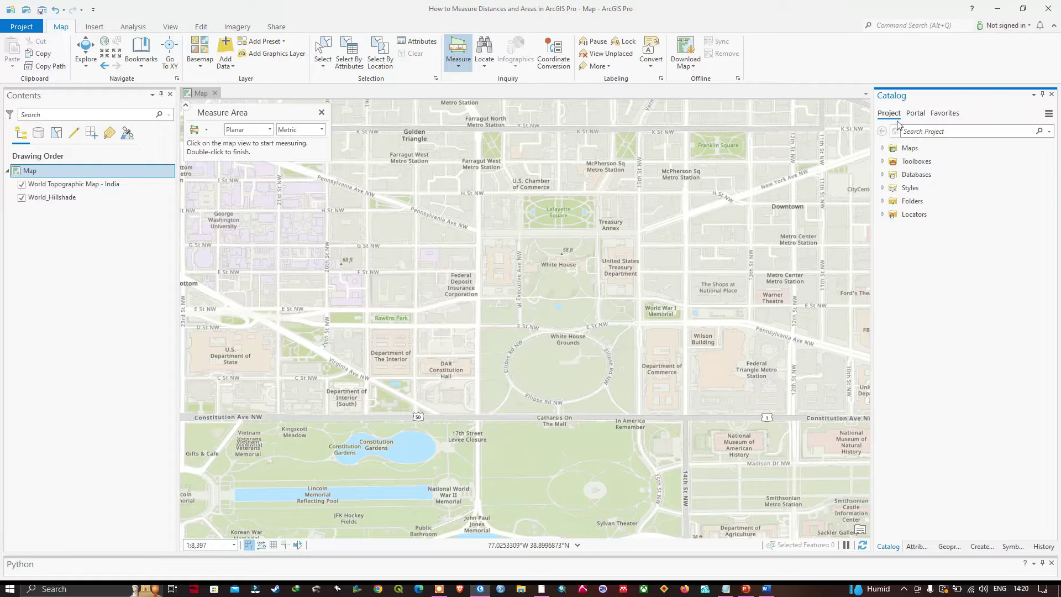
Add ne_10m_admin_1_states_provinces.shp from the Data folder to the current map and change its fill color to light yellow-green
left_click(884, 201)
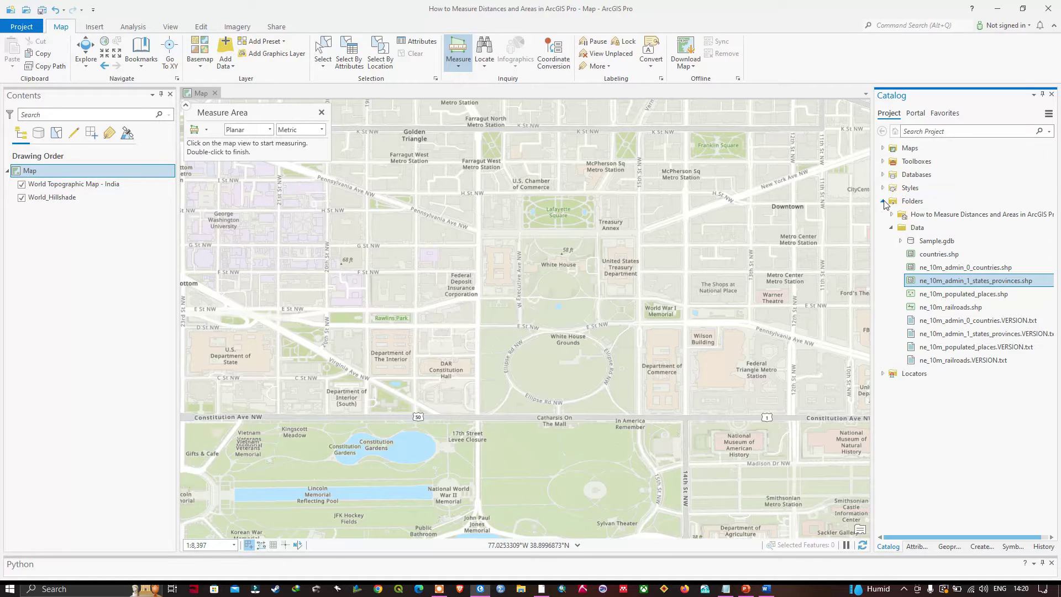
right_click(950, 281)
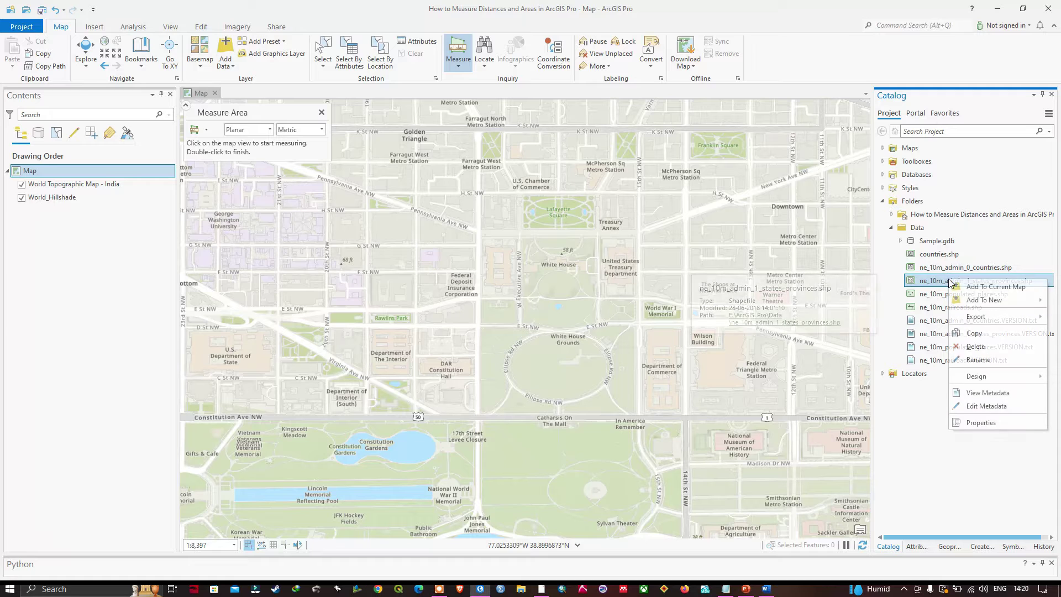
left_click(987, 288)
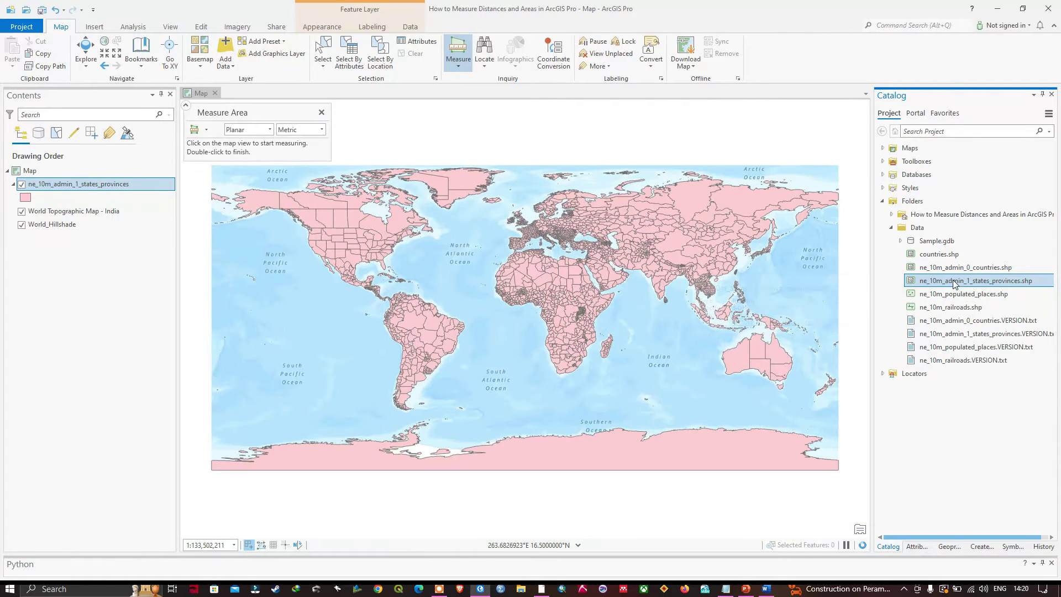
left_click(892, 228)
left_click(883, 201)
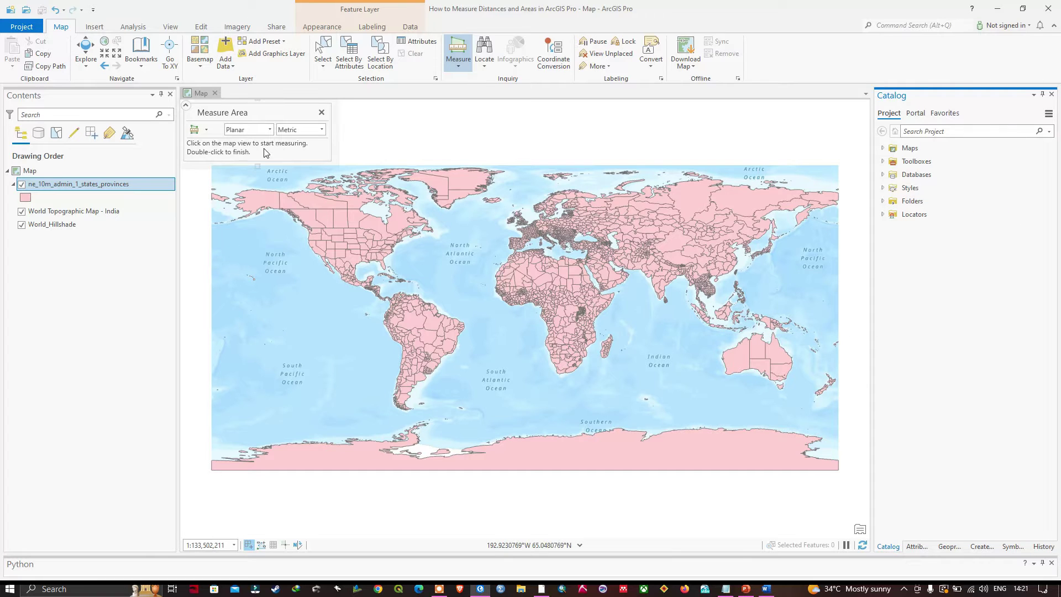
right_click(30, 198)
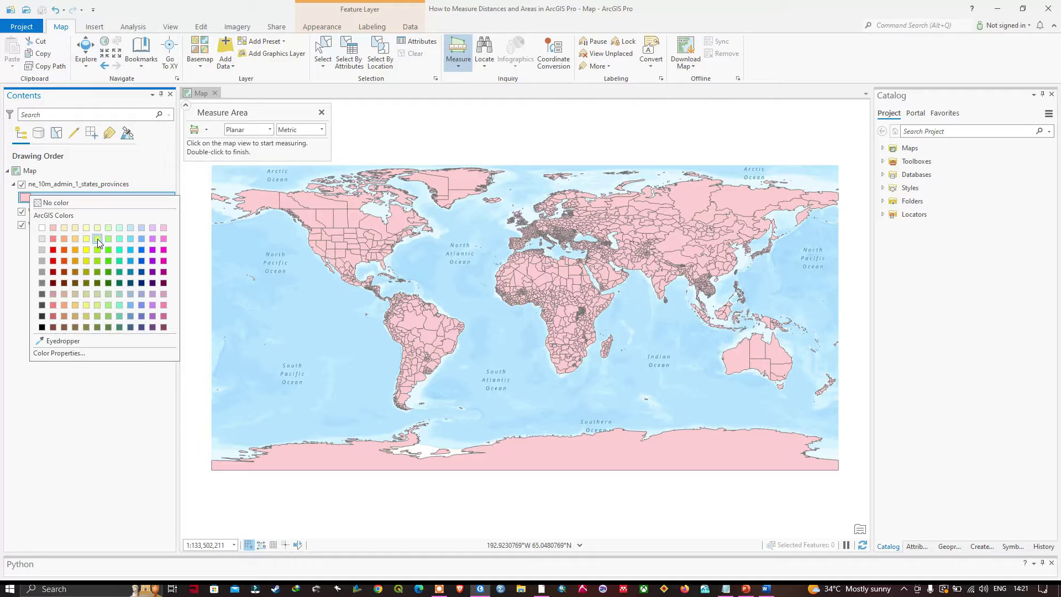
left_click(97, 239)
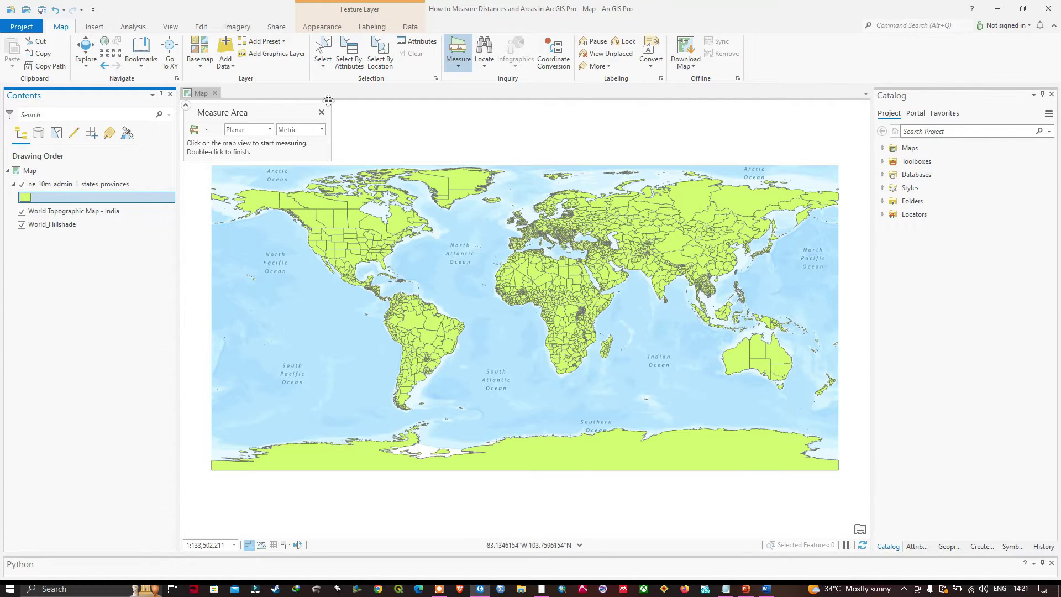
Go to the White house bookmark and set the map scale to 1:500,000
left_click(144, 65)
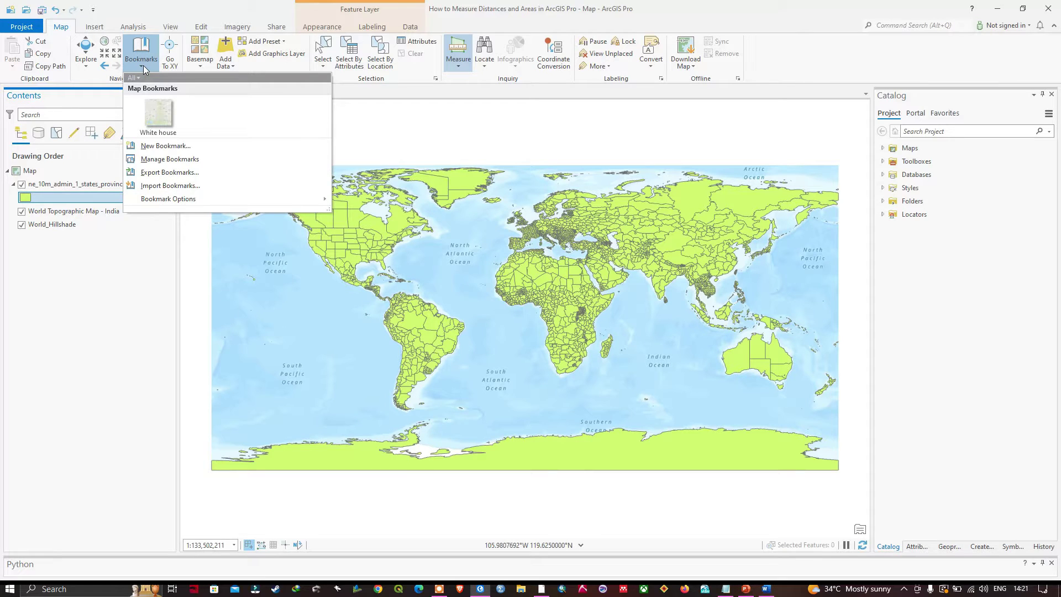
left_click(158, 112)
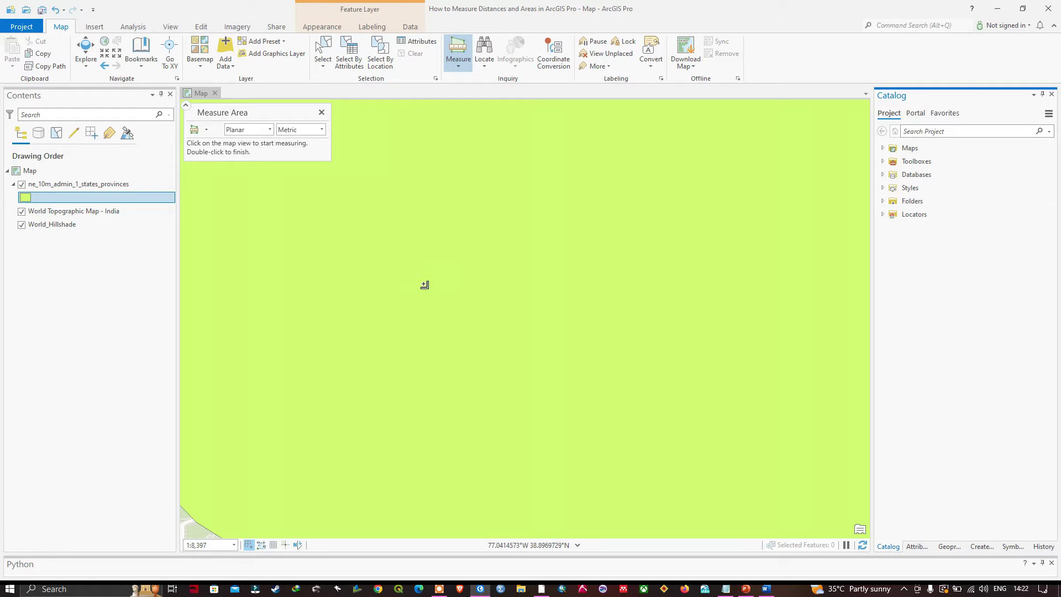
left_click(235, 545)
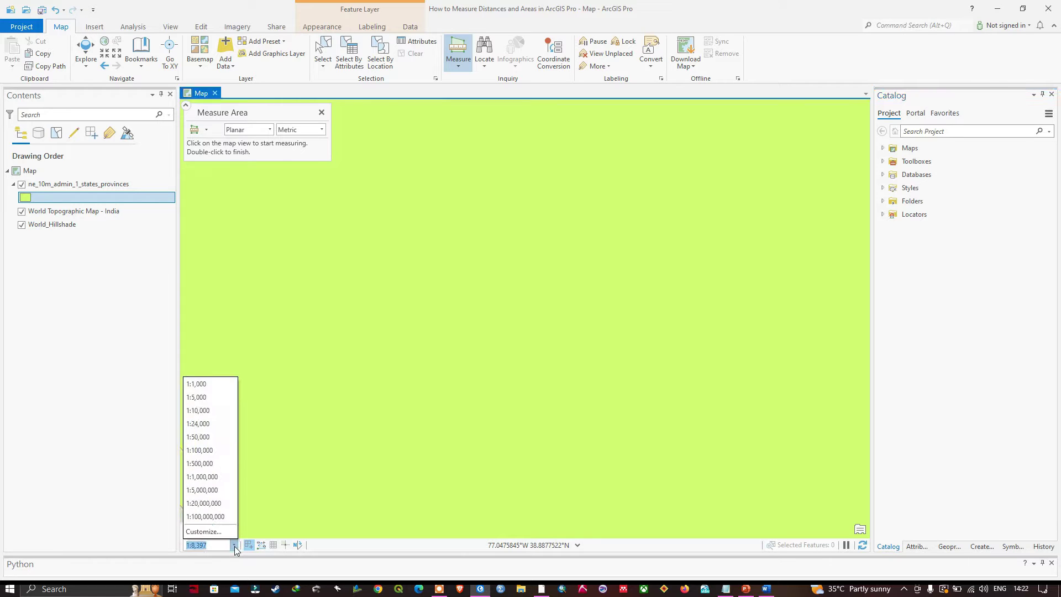
left_click(210, 464)
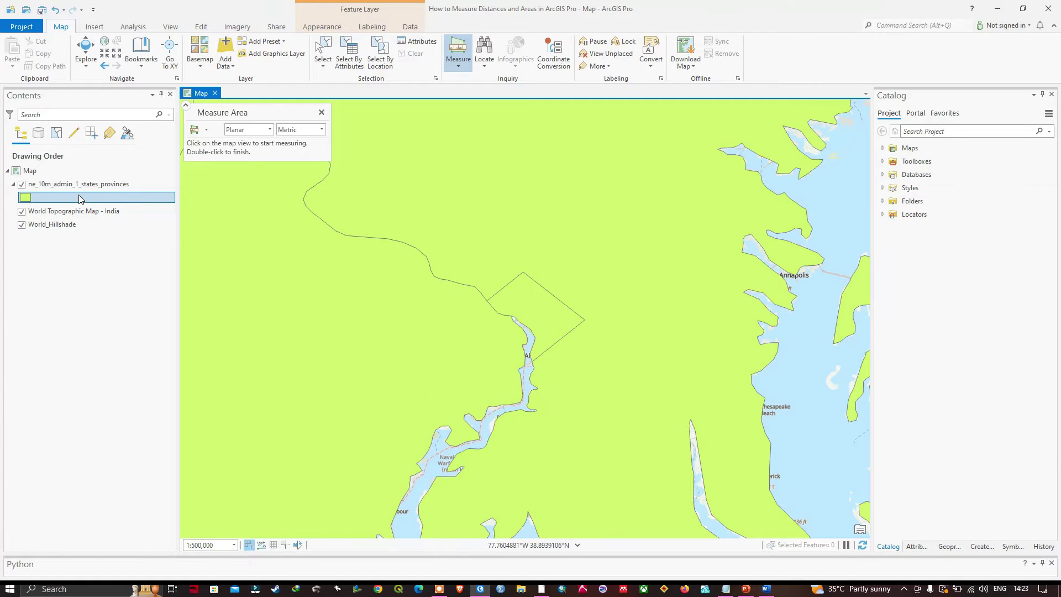
Rename the ne_10m_admin_1_states_provinces layer as states_provinces and turn on its labels
left_click(84, 187)
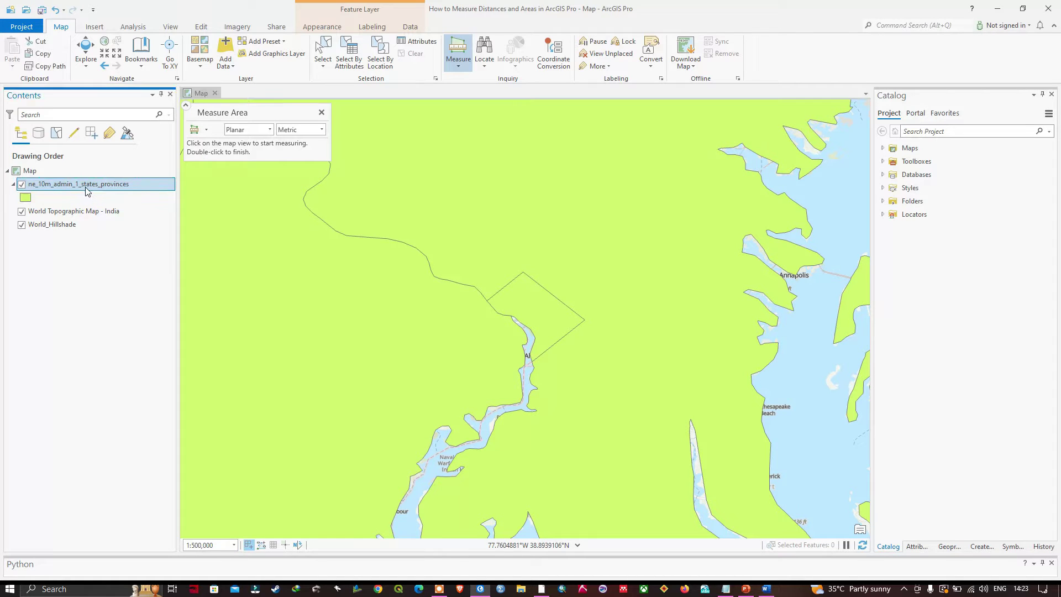
left_click(85, 189)
left_click(82, 184)
key("BackSpace")
key("BackSpace")
key("BackSpace")
key("BackSpace")
key("BackSpace")
key("BackSpace")
key("BackSpace")
key("BackSpace")
key("BackSpace")
key("BackSpace")
key("BackSpace")
key("BackSpace")
key("BackSpace")
key("BackSpace")
key("BackSpace")
key("Return")
right_click(50, 190)
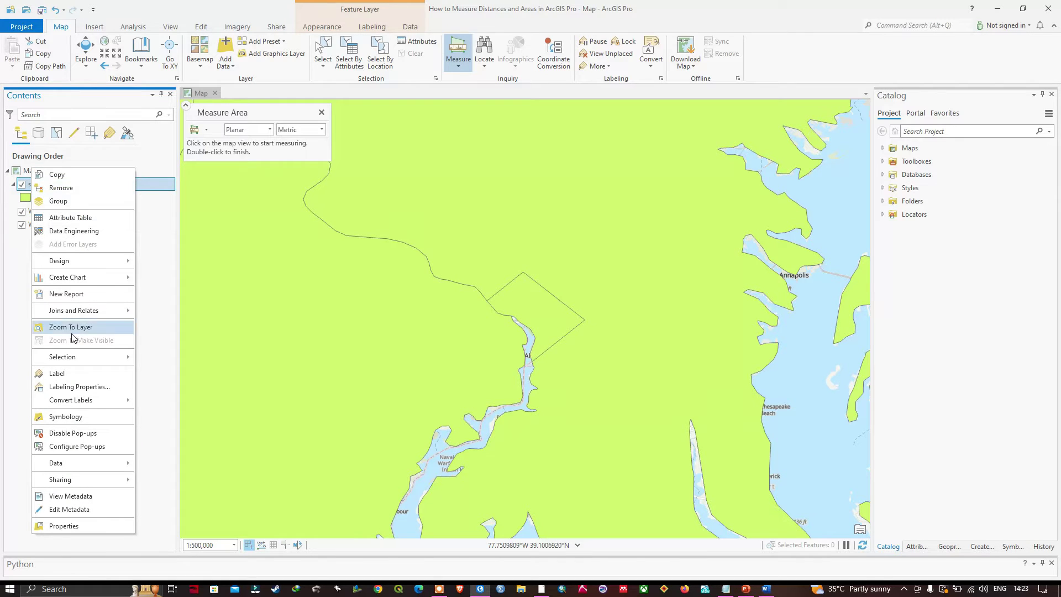
key("Escape")
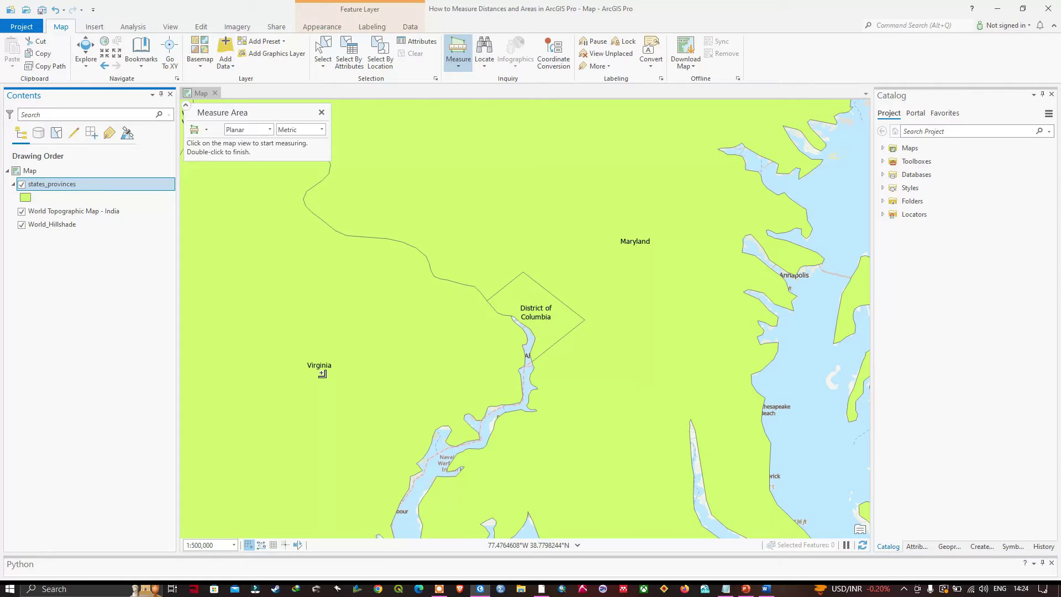
Measure the area and perimeter of the District of Columbia polygon with Measure Features
left_click(206, 131)
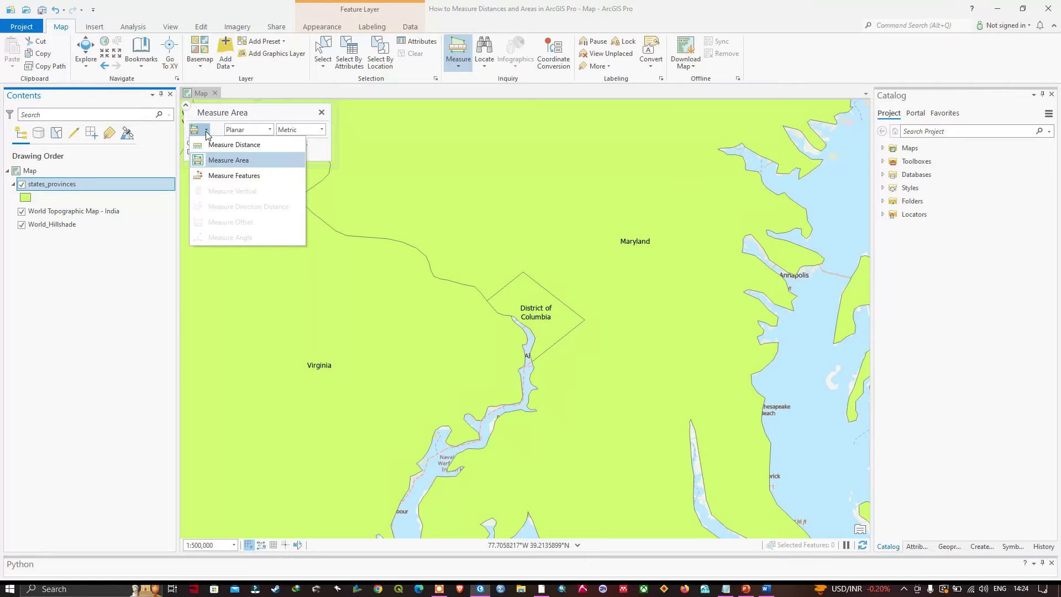
left_click(233, 177)
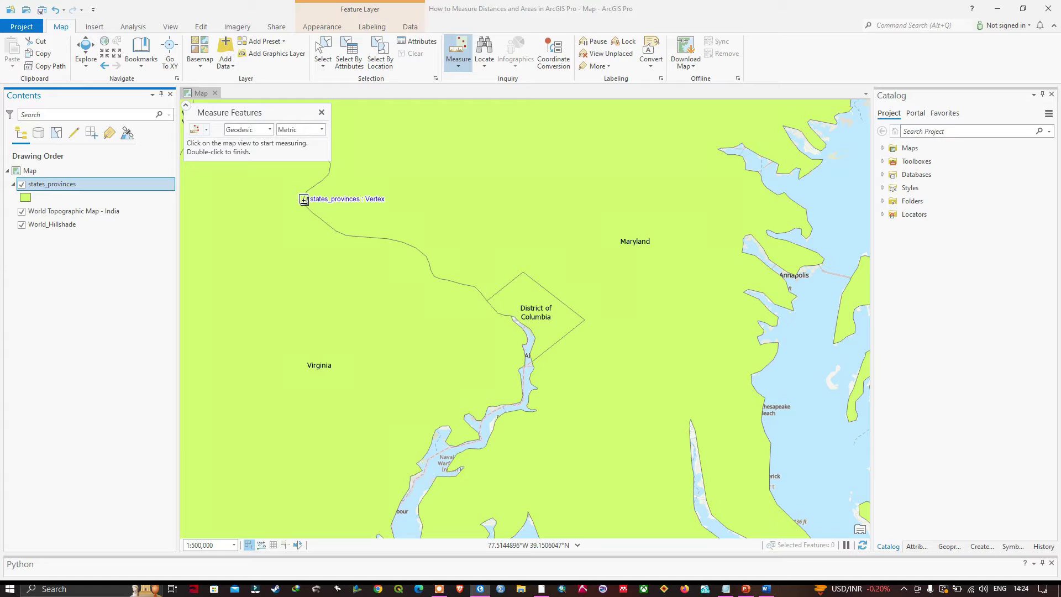
left_click(209, 134)
left_click(232, 178)
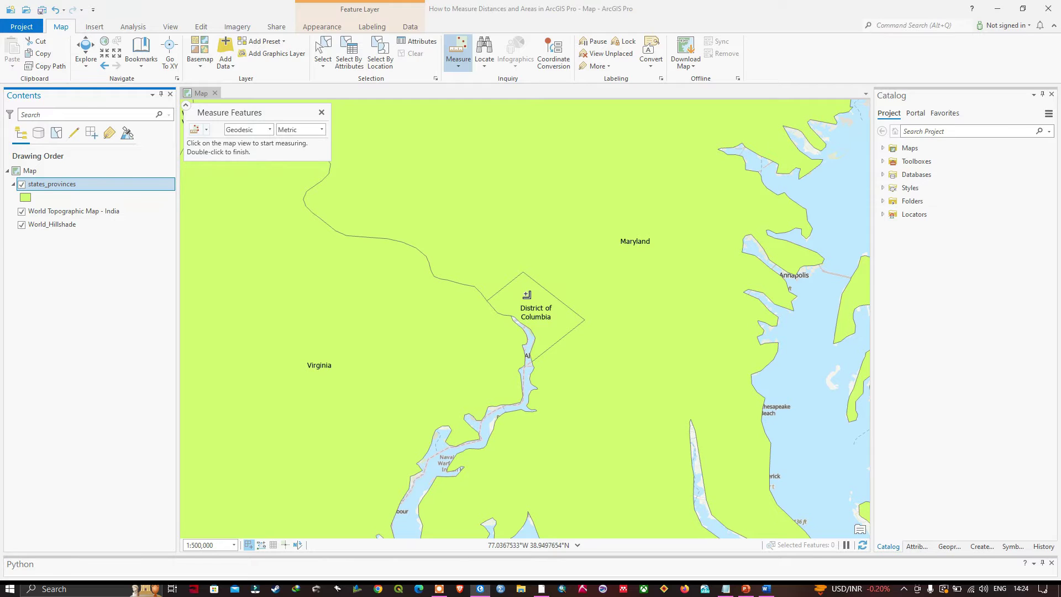
left_click(527, 294)
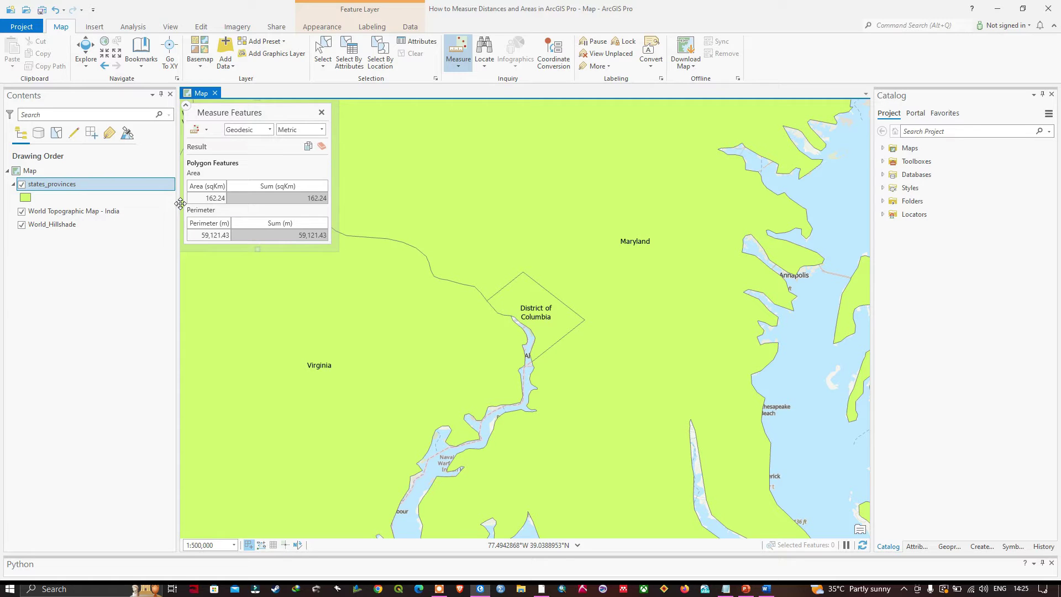
Set the measurement's distance unit to Kilometers and add the Maryland and Virginia polygons to the feature measurement
left_click(322, 131)
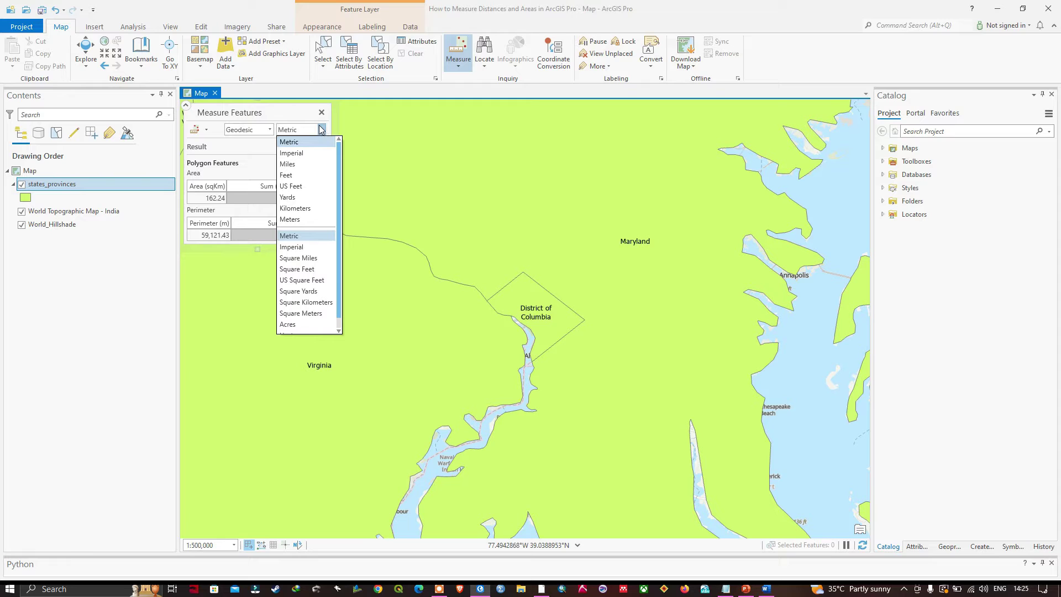
left_click(305, 211)
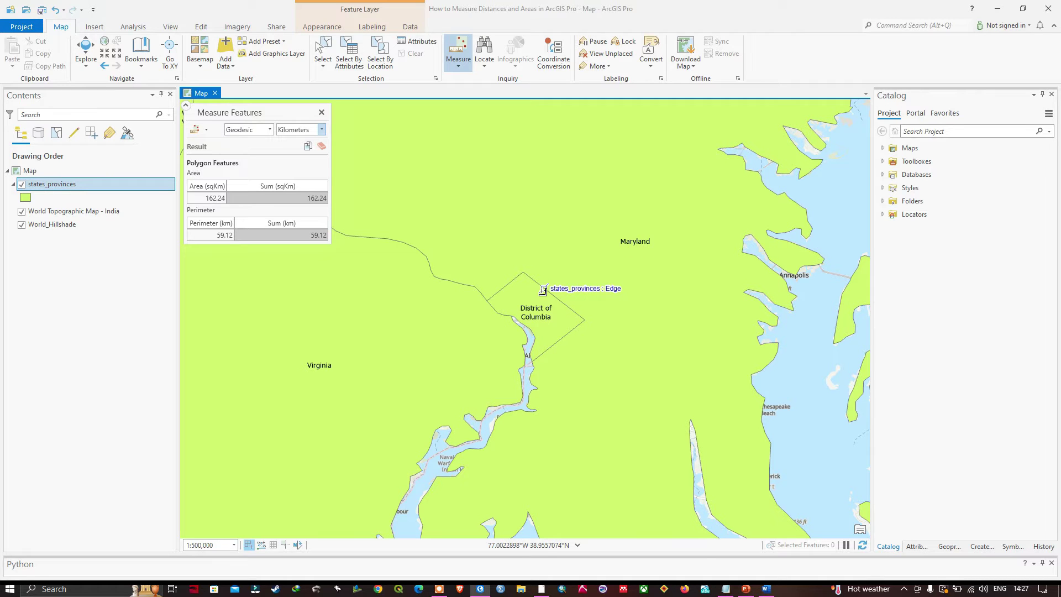
left_click(623, 254)
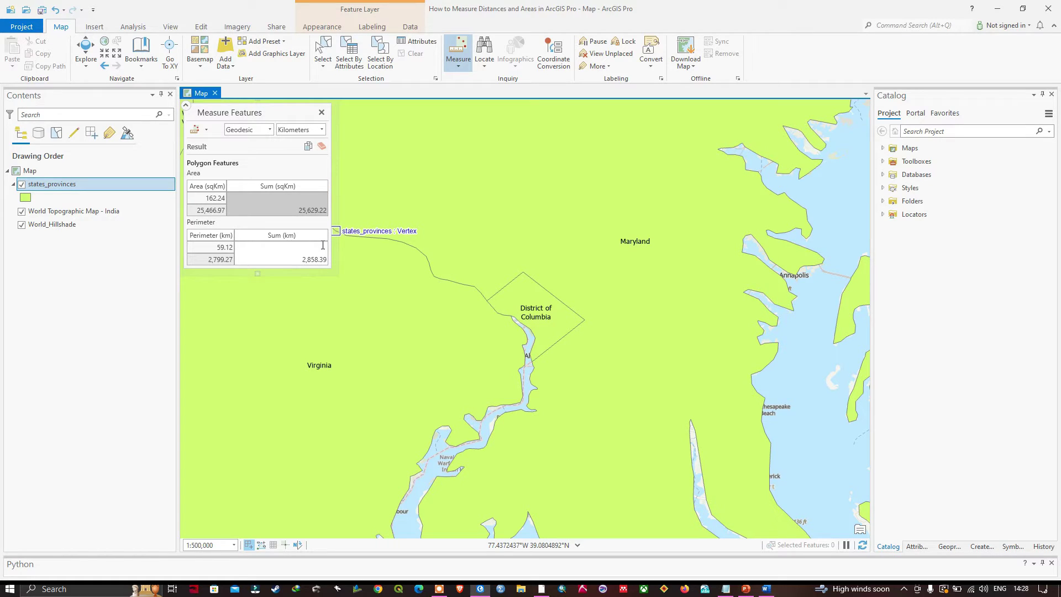
left_click(319, 357)
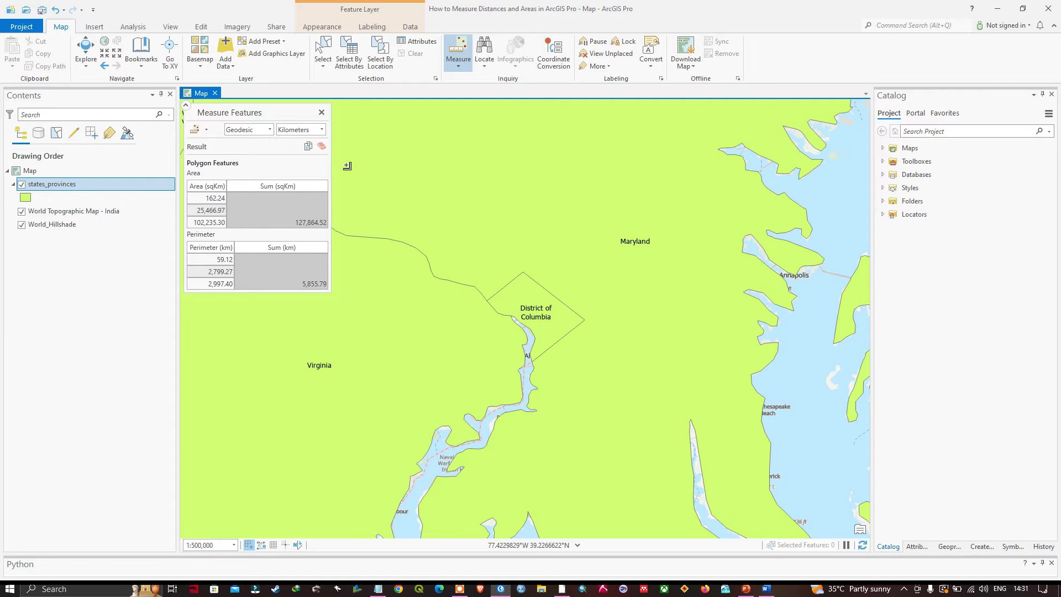
Copy the feature measurement results and paste them into the open Notepad document below its title line
left_click(378, 589)
left_click_drag(647, 45, 711, 142)
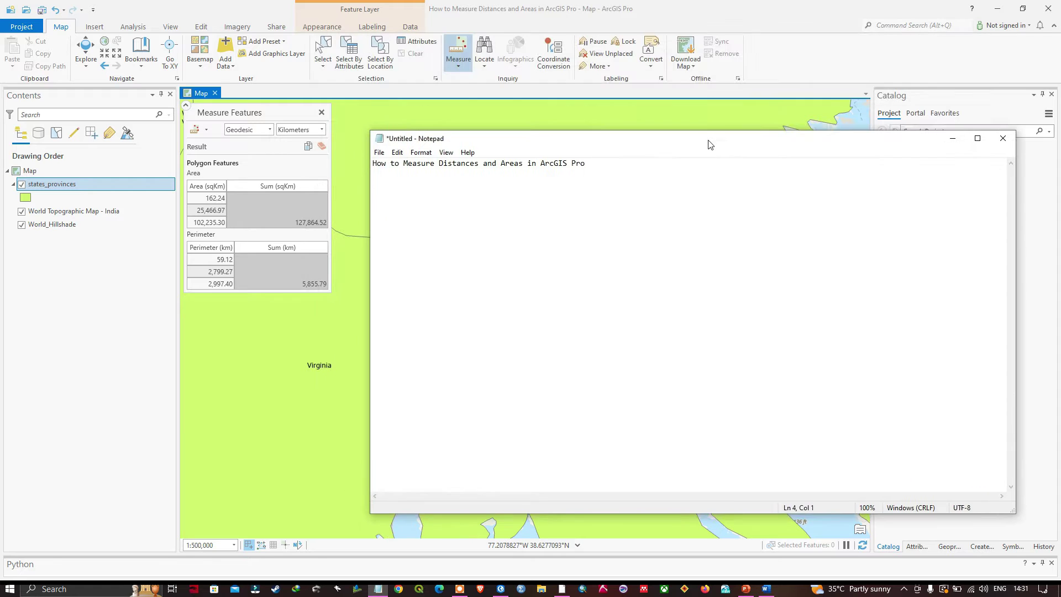
left_click(360, 152)
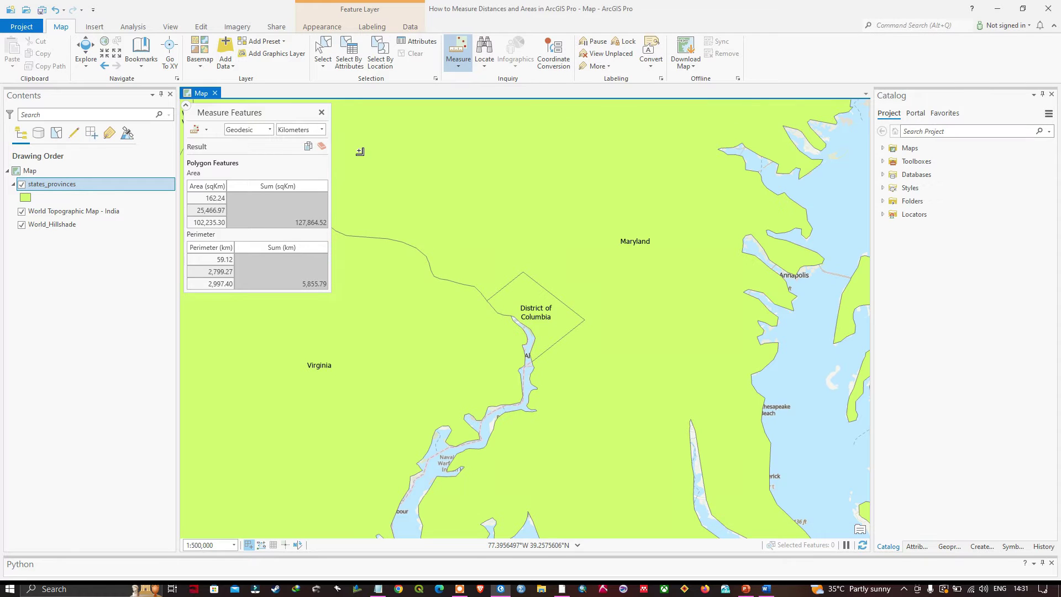
left_click(308, 147)
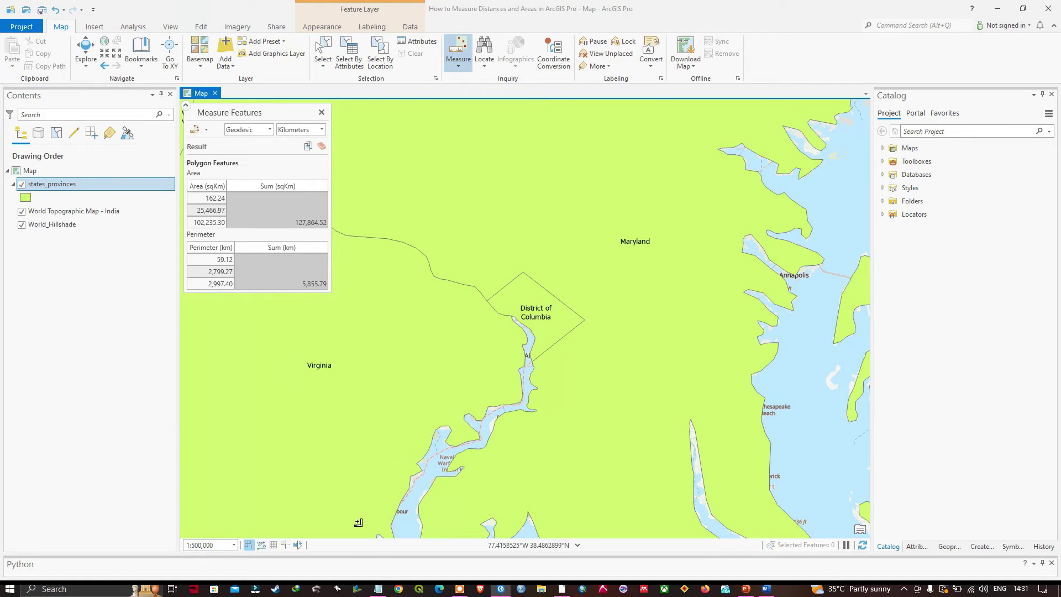
left_click(380, 589)
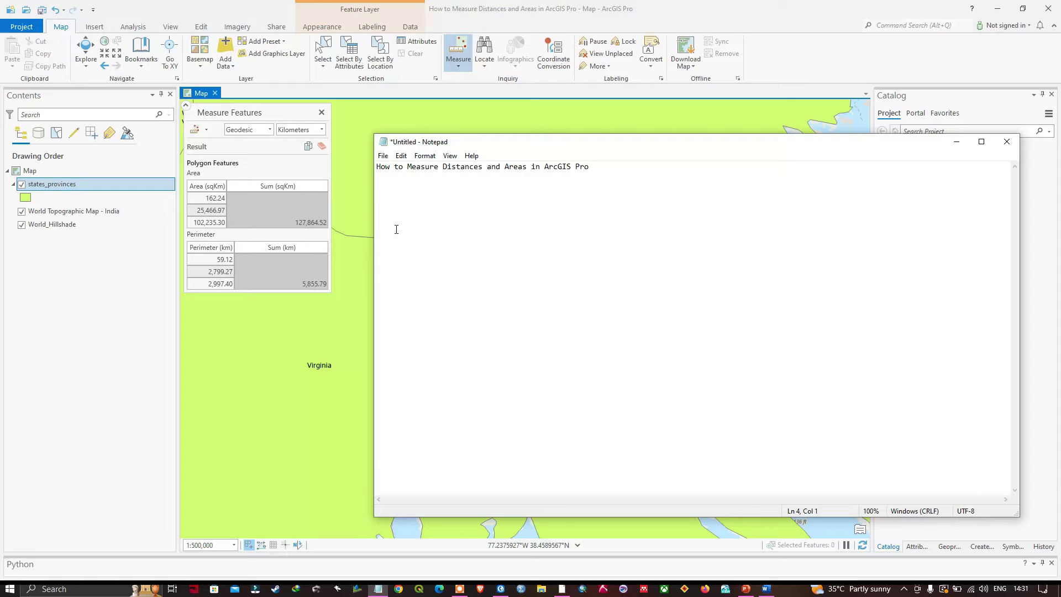
type("Area (sqKm) |Sum (sqKm) 162.24      | 25,466.97   | 102,235.30  |127,864.52   Perimeter (km) |Sum (km) 59.12          | 2,799.27       | 2,997.40       |5,855.79")
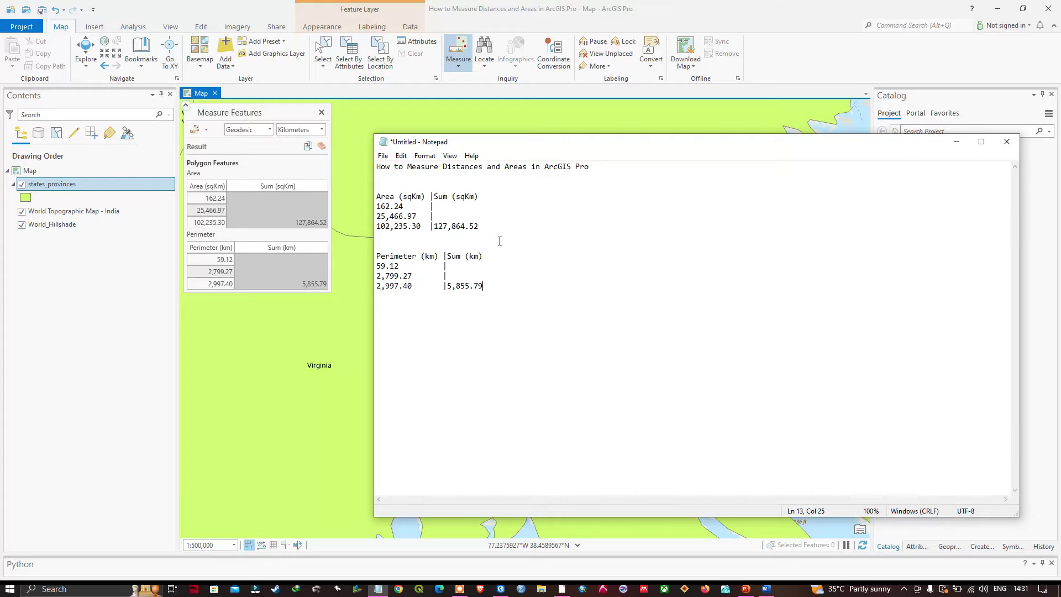
Delete the area and perimeter results from the Notepad document and paste them in again
left_click_drag(504, 295, 380, 195)
key("ctrl+c")
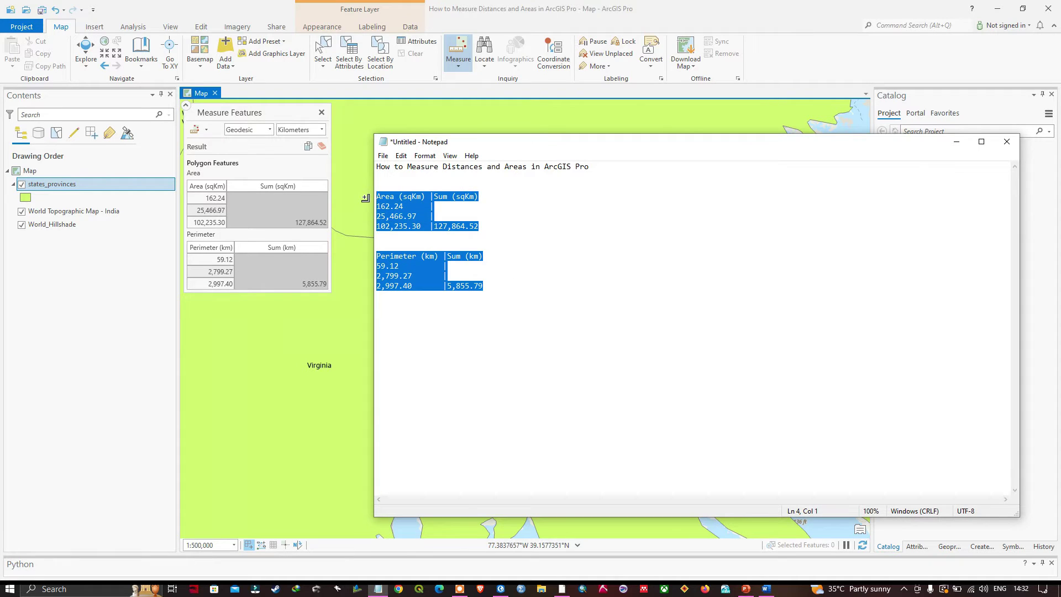
key("Delete")
right_click(389, 198)
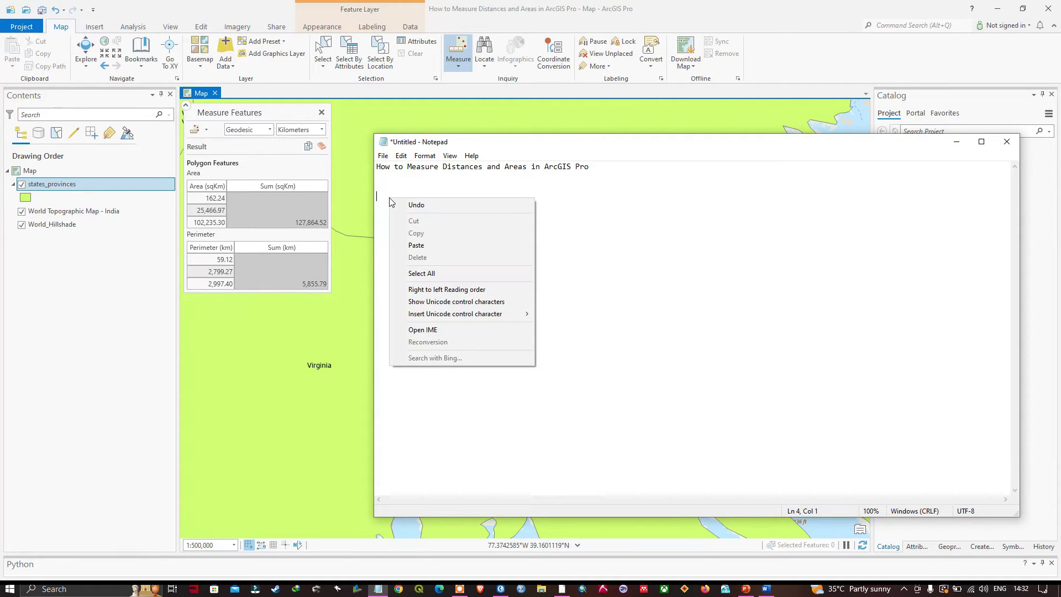
left_click(416, 246)
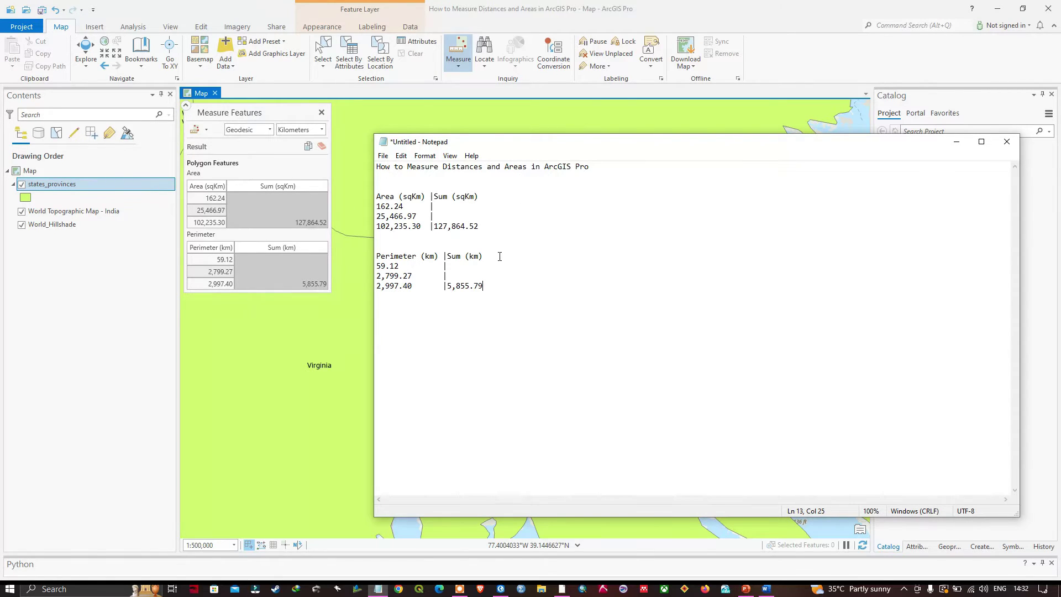
Minimize Notepad to return to ArcGIS Pro and clear the feature measurement results
left_click_drag(508, 295, 377, 197)
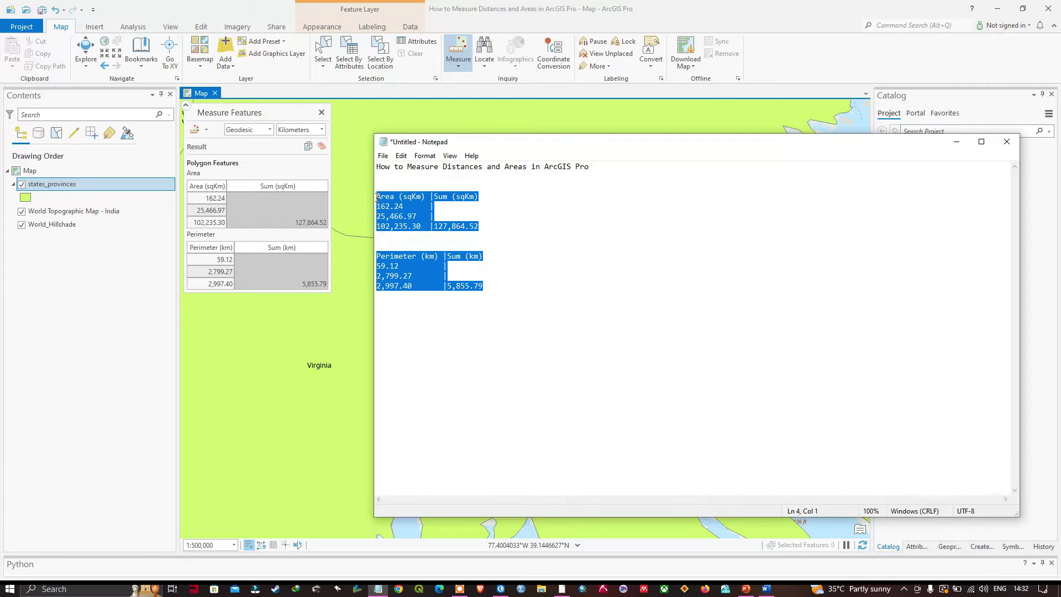
left_click(580, 258)
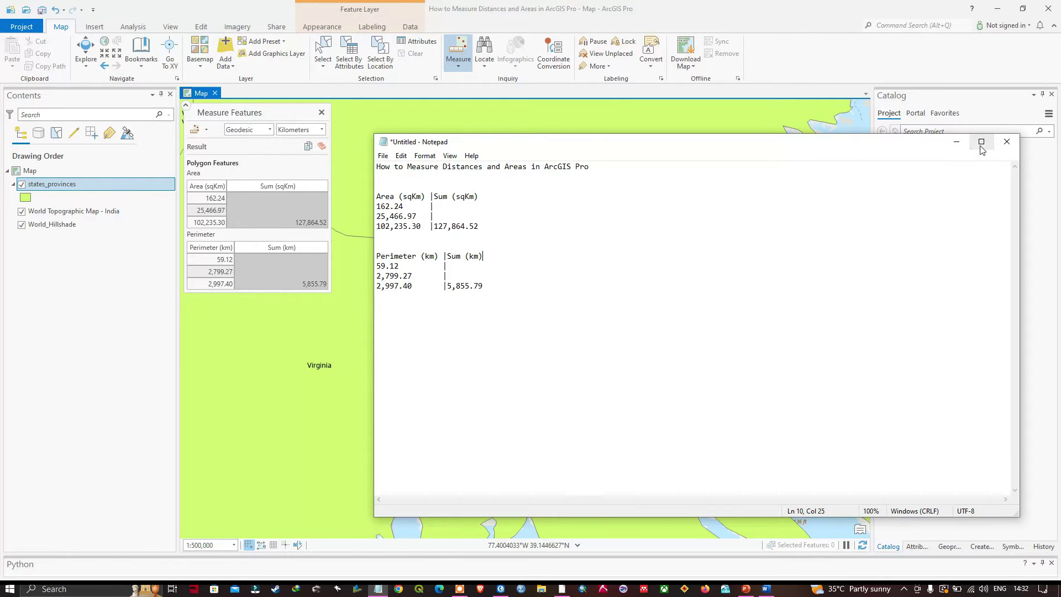
left_click(956, 141)
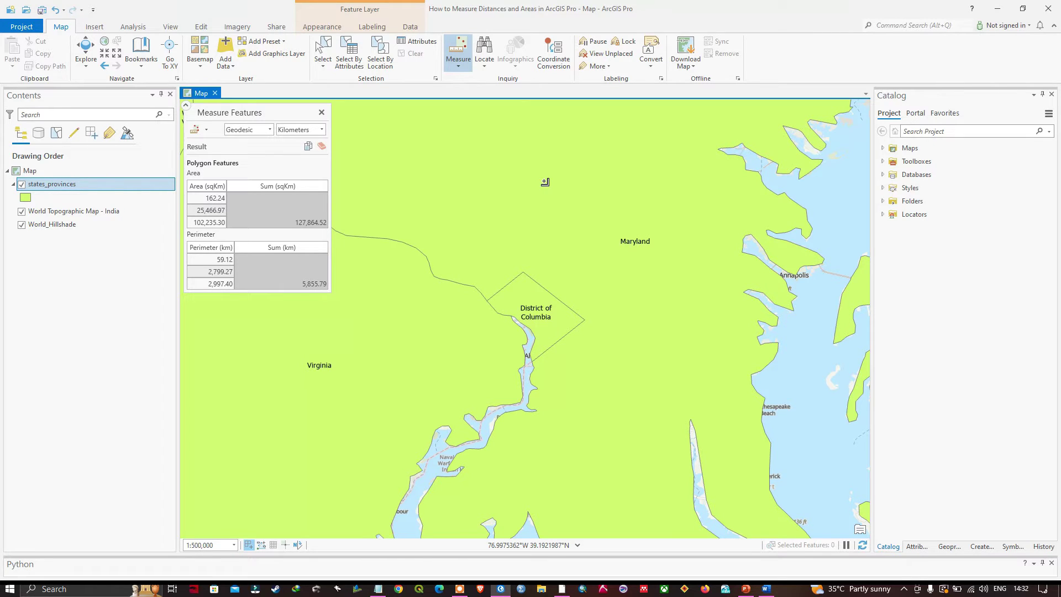
left_click(322, 146)
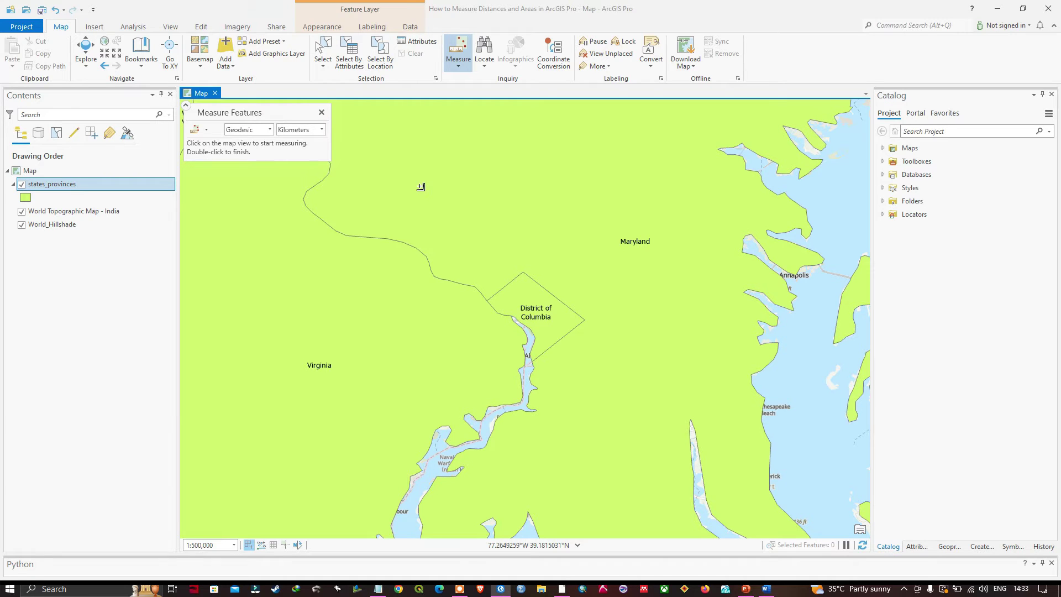
Add ne_10m_populated_places.shp from the Data folder to the current map and collapse the project folders
left_click(882, 201)
left_click(891, 228)
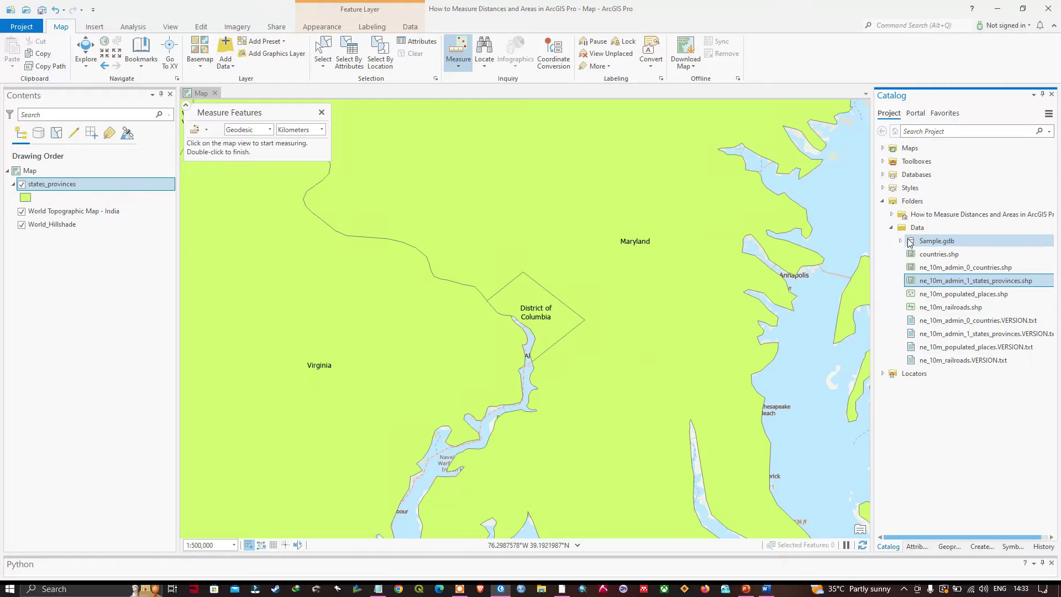
left_click(965, 297)
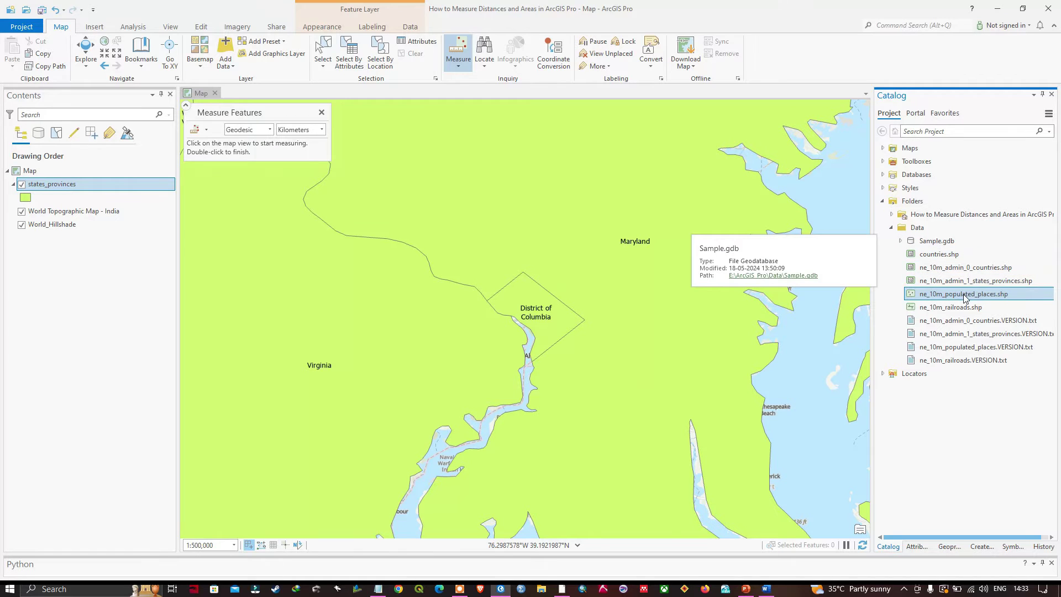
right_click(965, 298)
left_click(940, 306)
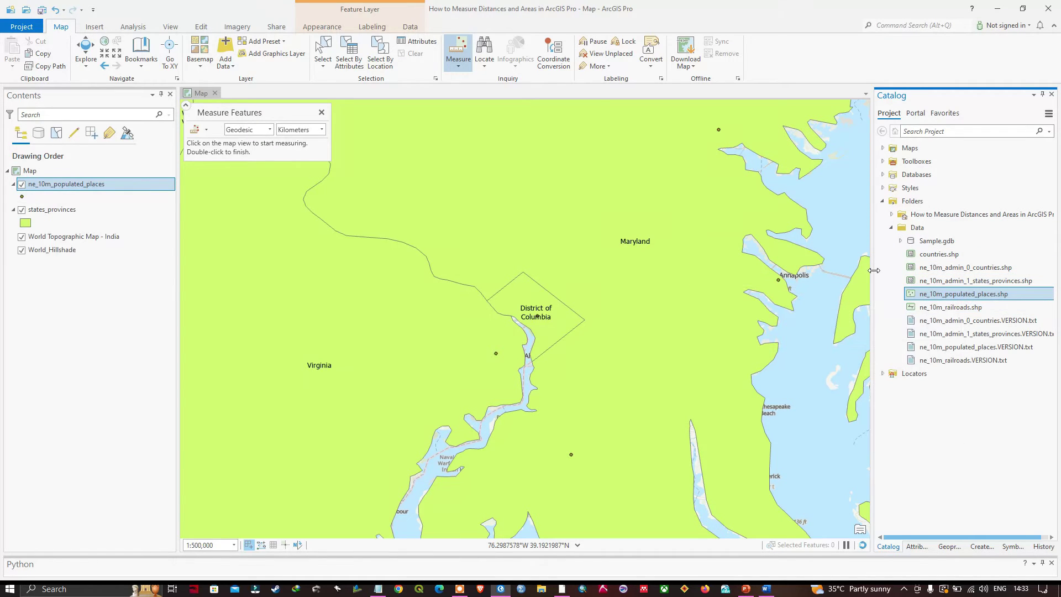
left_click(883, 202)
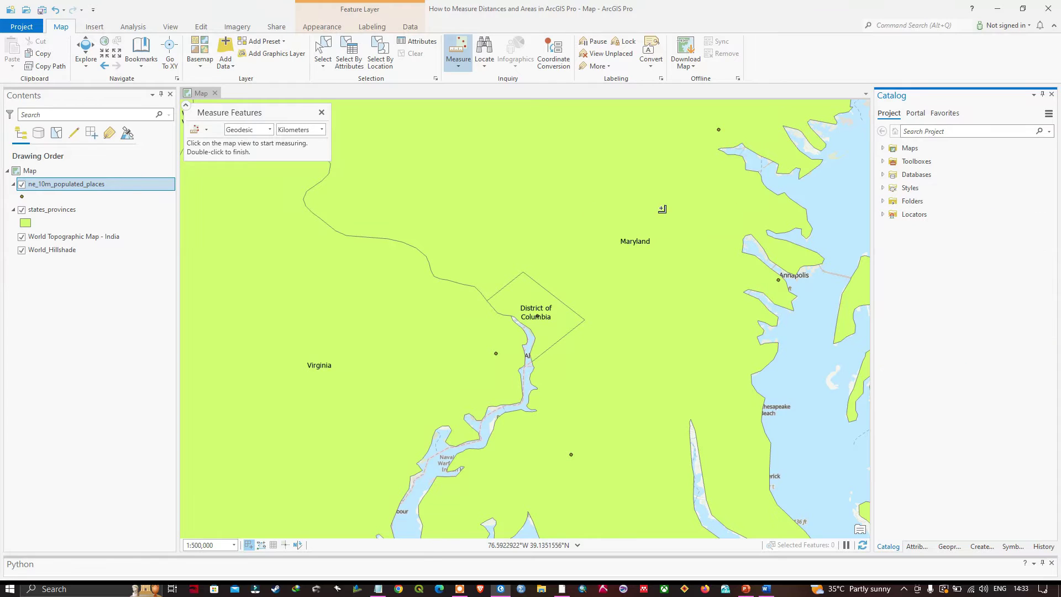
Rename the ne_10m_populated_places layer to populated_places by removing its ne_10m_ prefix
left_click(56, 189)
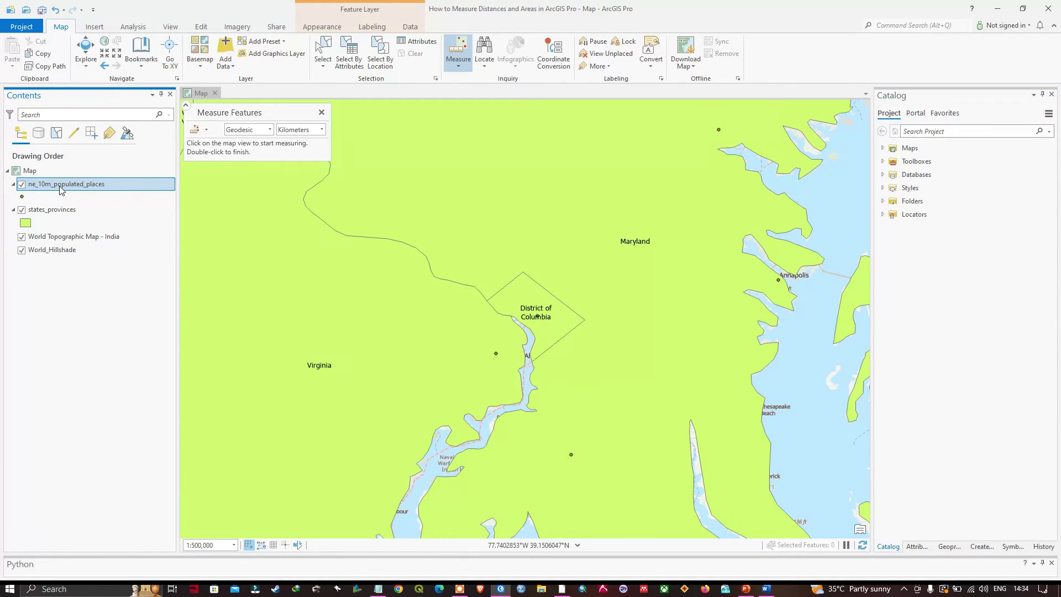
left_click(56, 186)
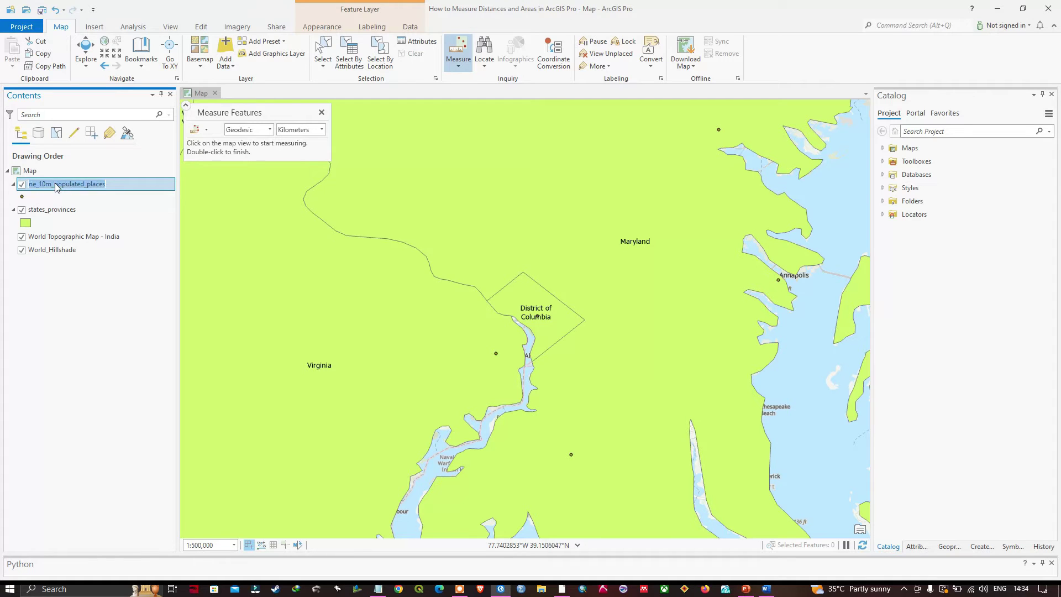
left_click(54, 184)
key("BackSpace")
key("BackSpace")
key("BackSpace")
key("BackSpace")
key("BackSpace")
key("BackSpace")
key("BackSpace")
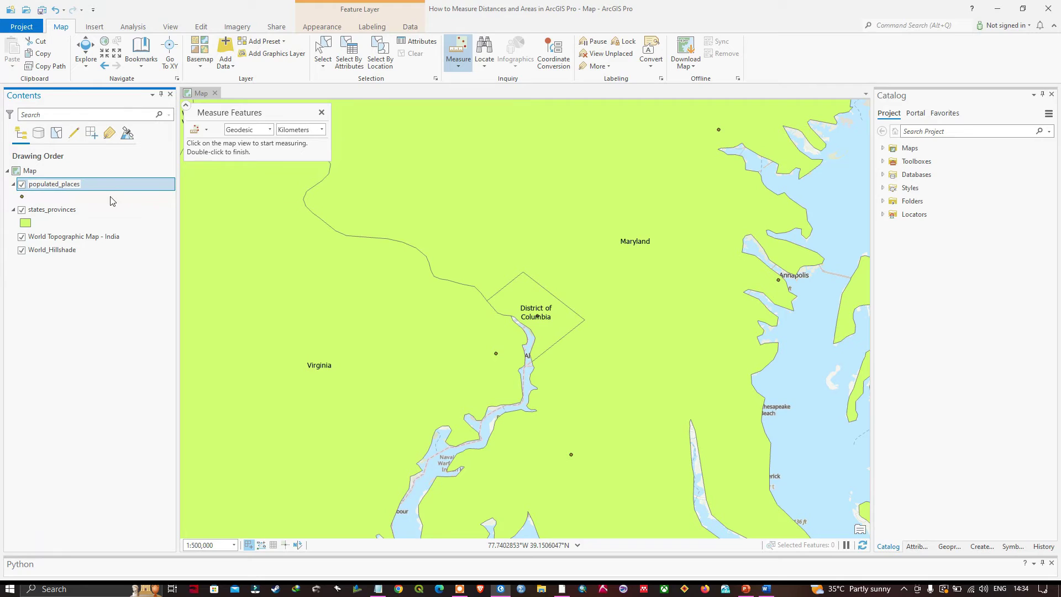
Turn on labels for the populated_places layer and turn them off for the states_provinces layer
left_click(86, 189)
right_click(86, 189)
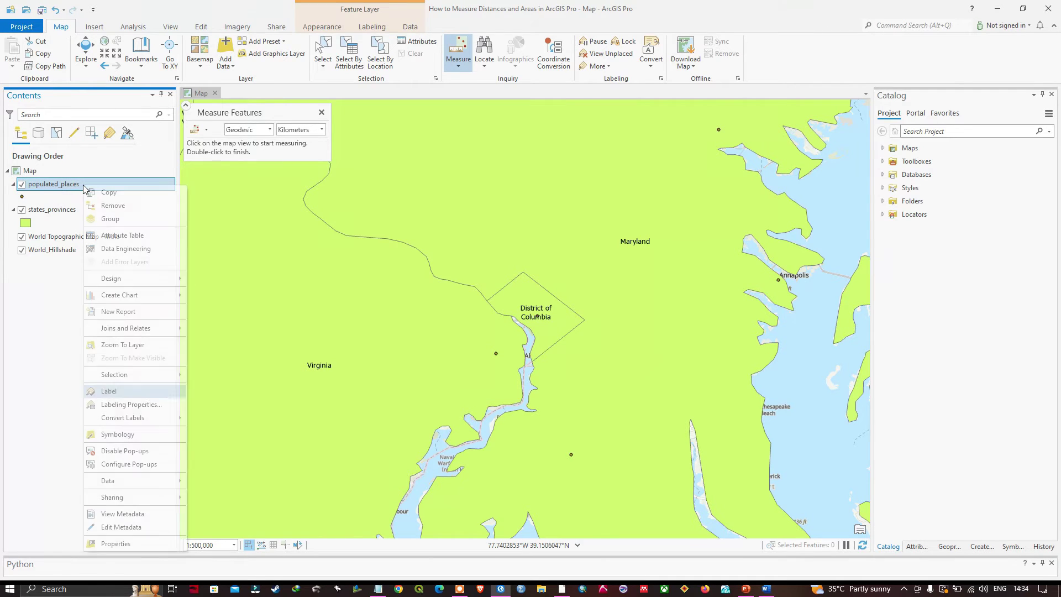
left_click(111, 390)
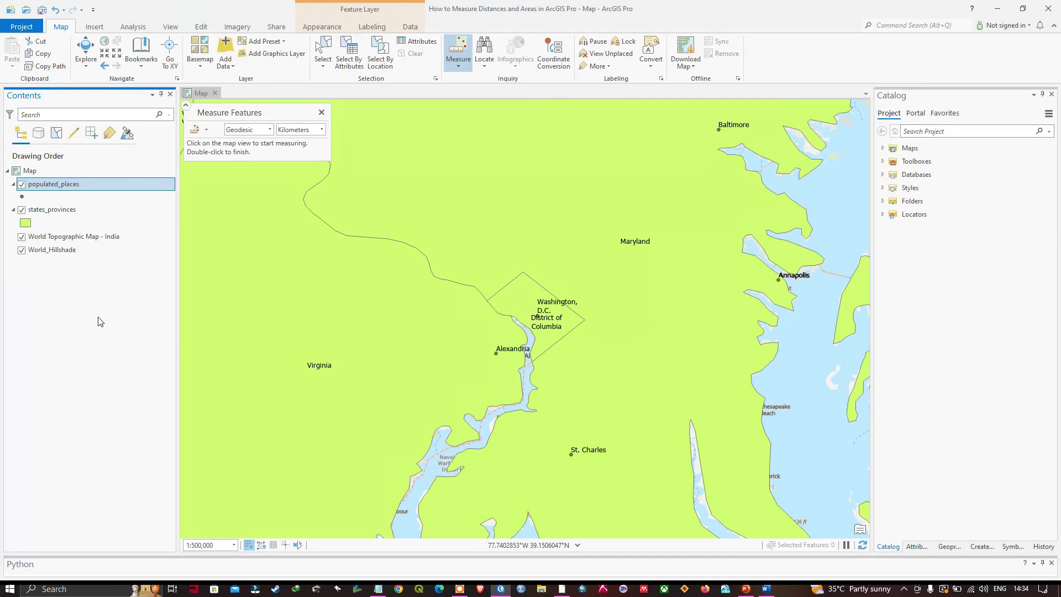
right_click(46, 212)
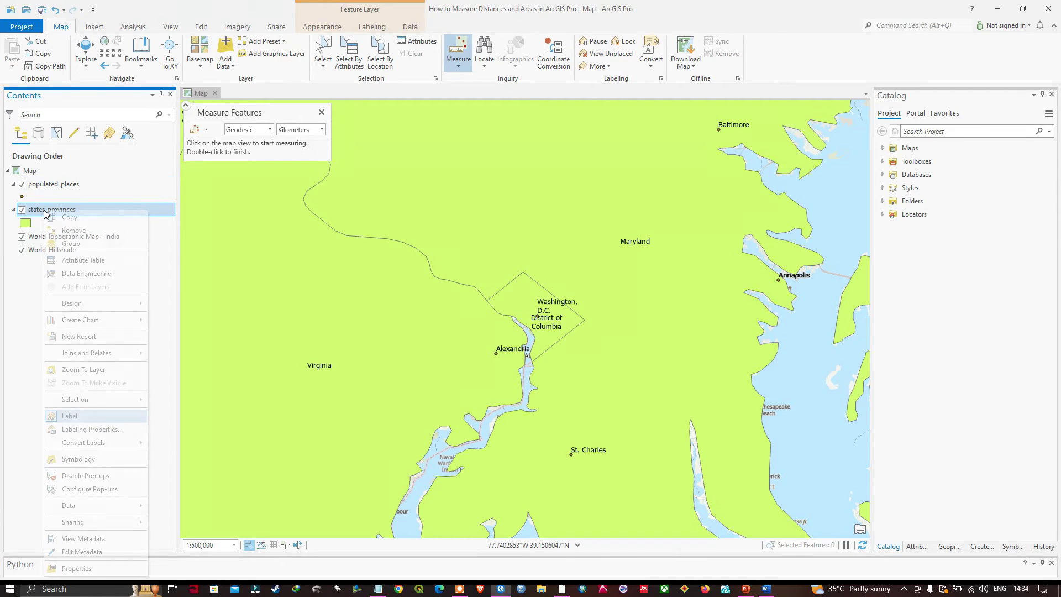
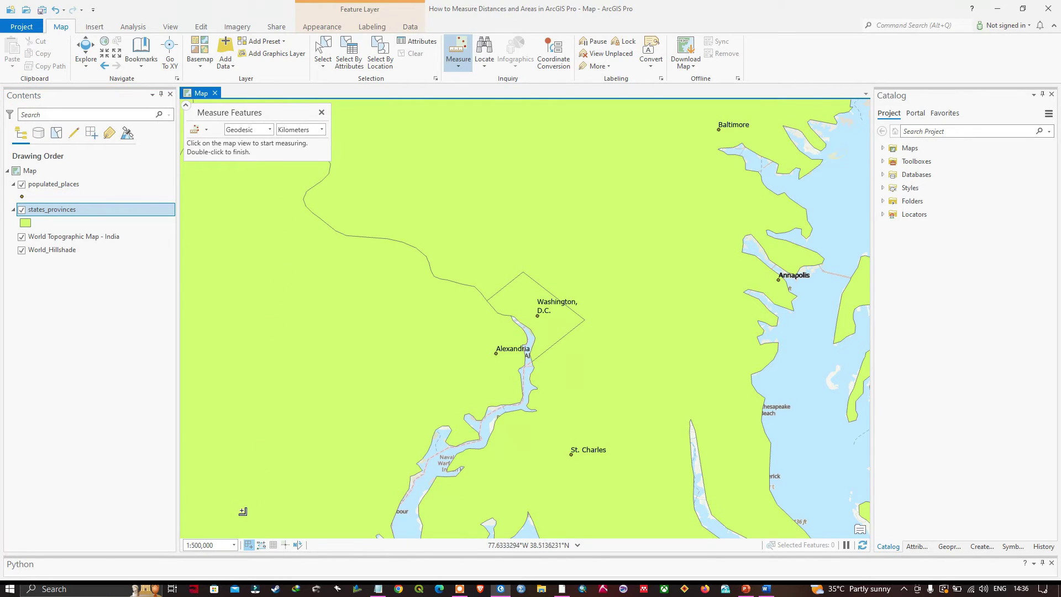
Turn snapping off and switch the measuring tool to Measure Area
mouse_move(250, 549)
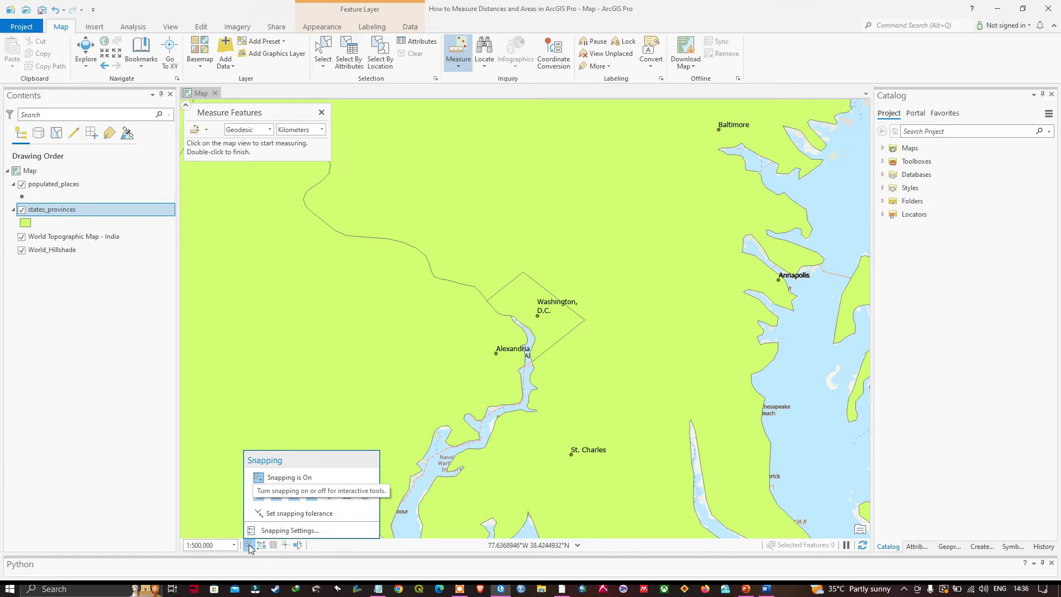
left_click(259, 478)
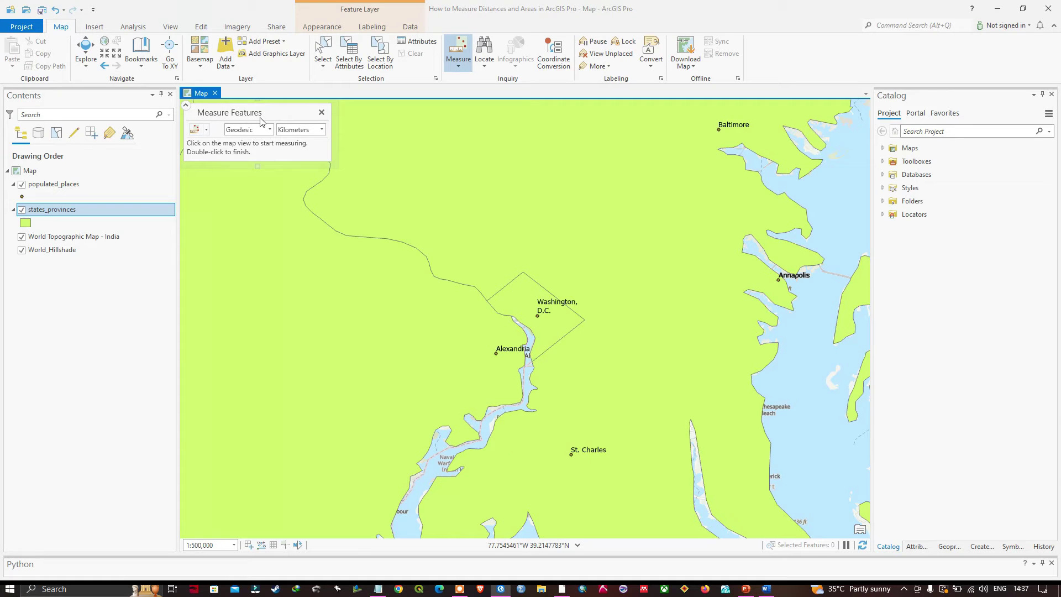
left_click(206, 135)
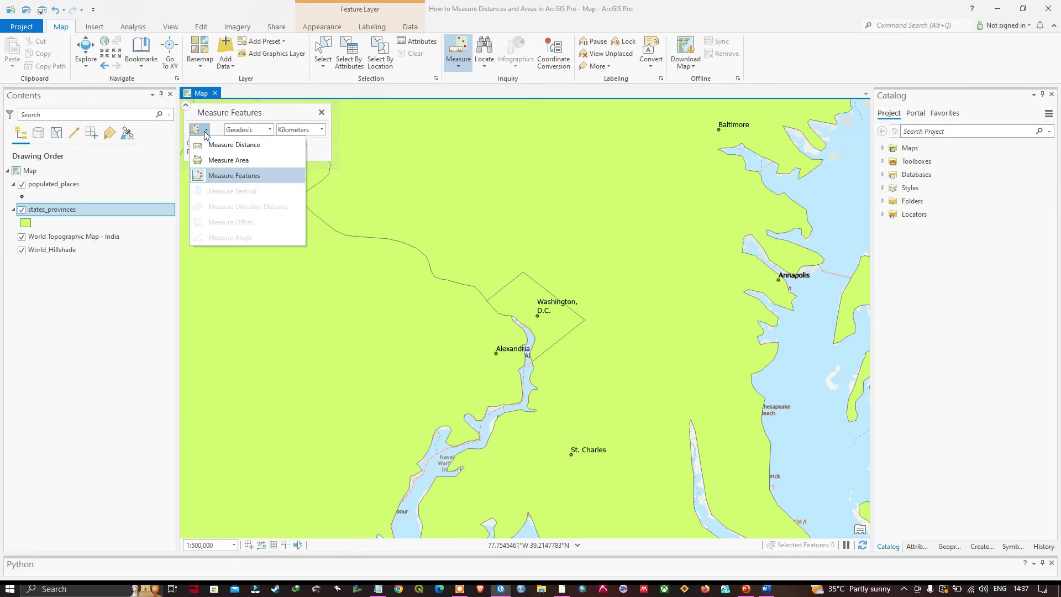
left_click(233, 162)
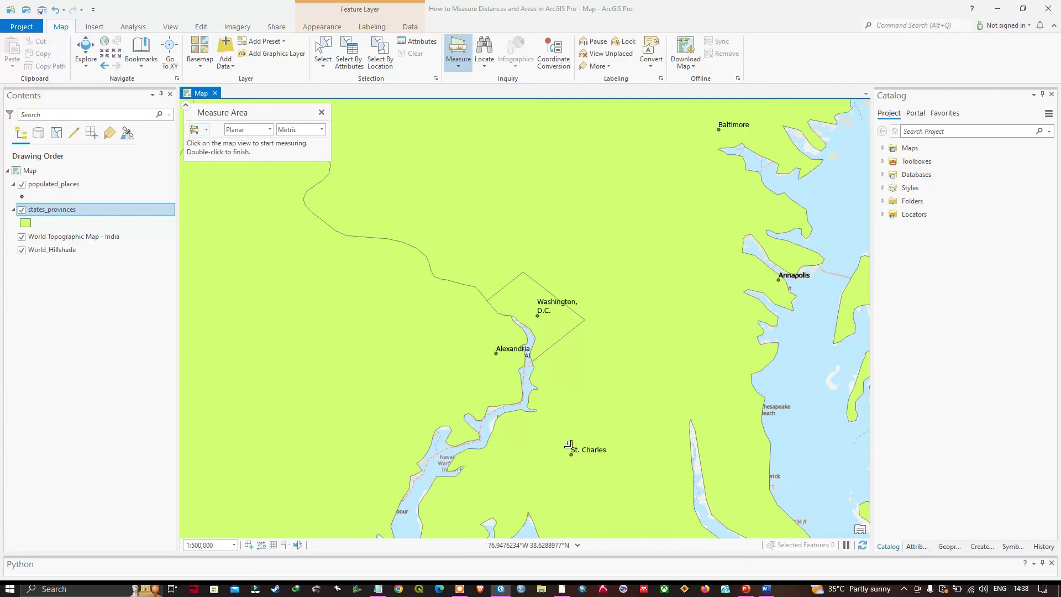
Measure the planar area of the triangle between Alexandria, Washington, D.C. and St. Charles without snapping
left_click(496, 353)
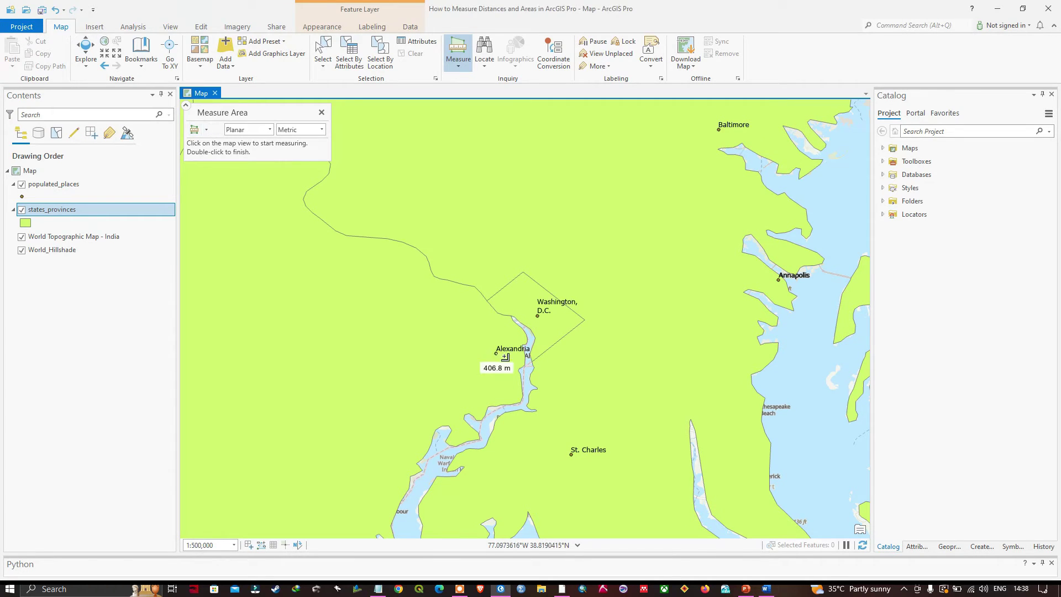
left_click(537, 315)
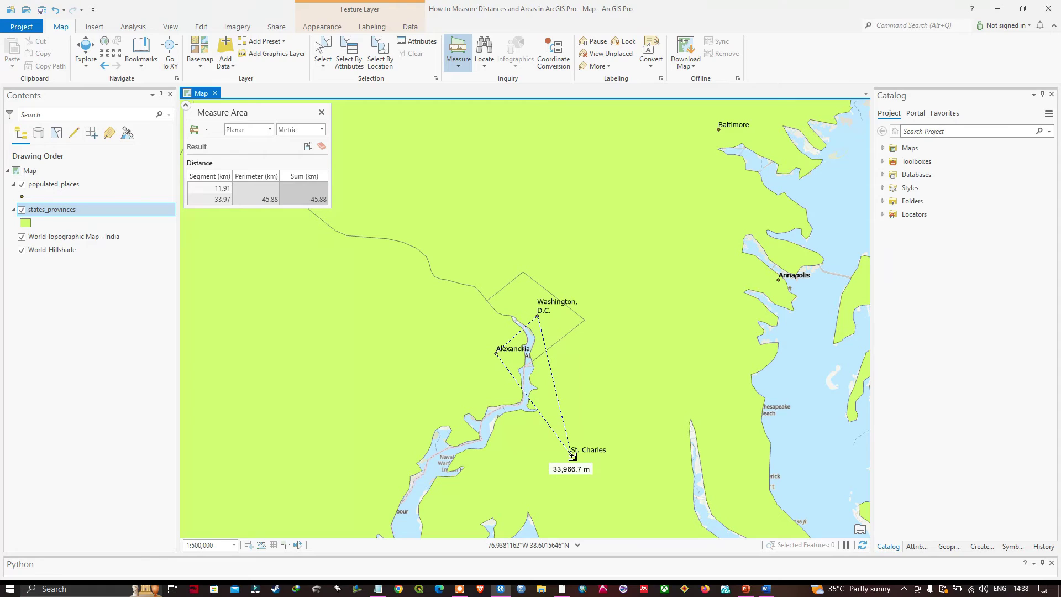
left_click(572, 454)
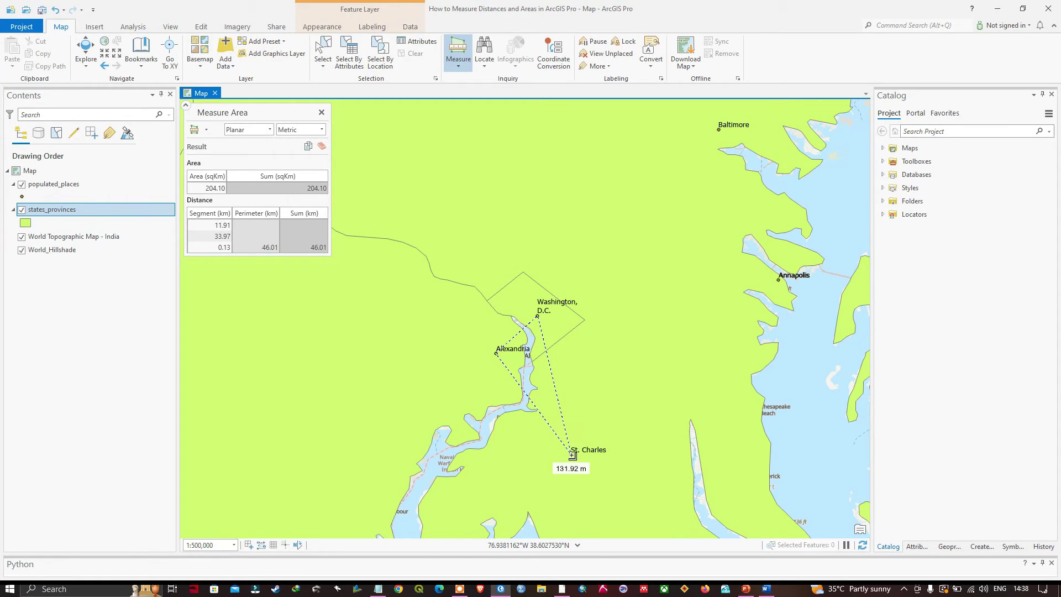
double_click(571, 454)
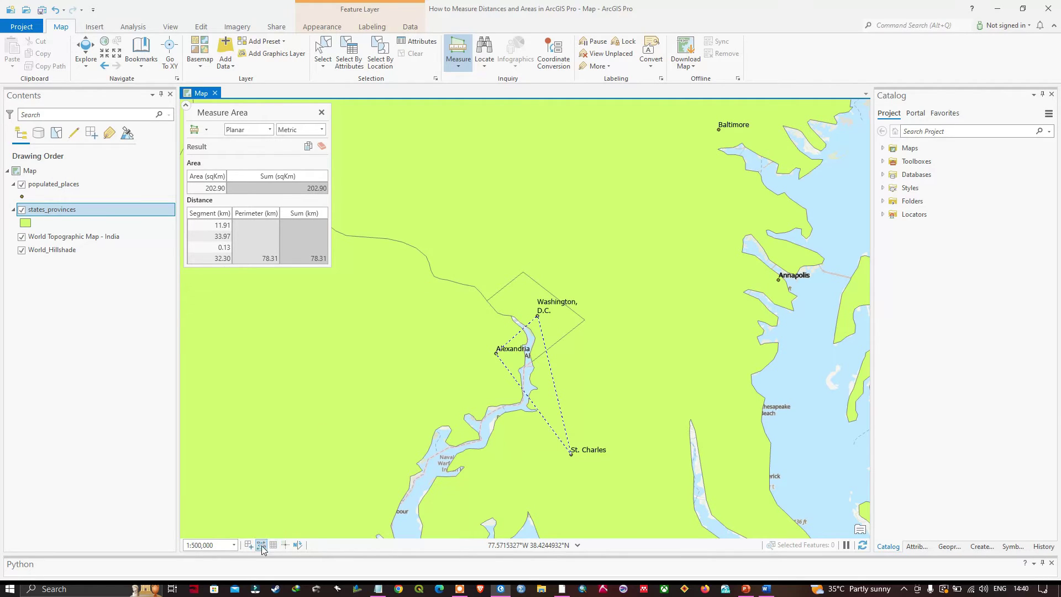
Turn snapping on for the interactive measuring tools
mouse_move(249, 547)
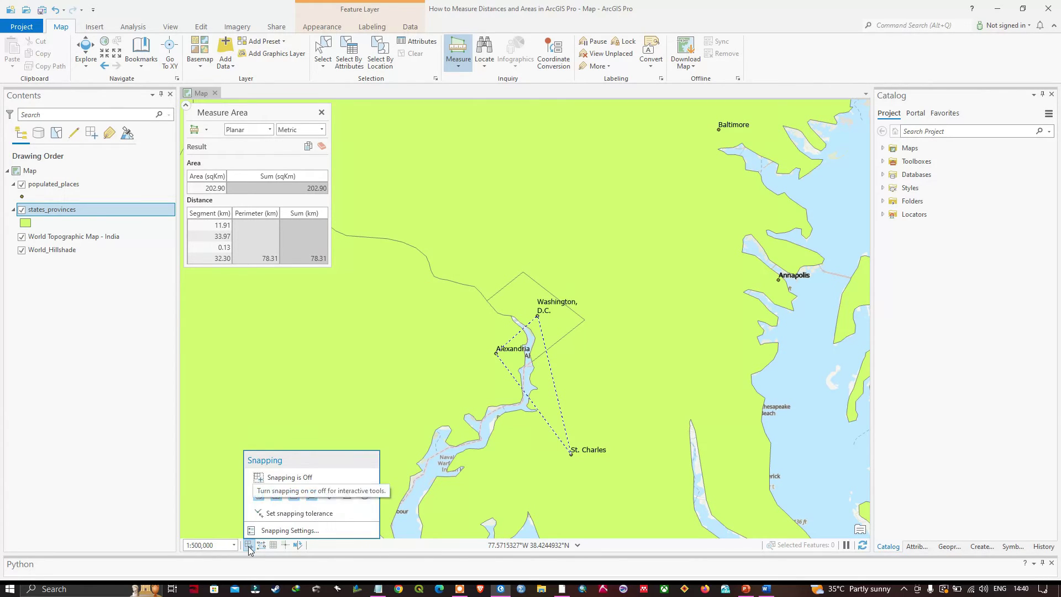
left_click(259, 478)
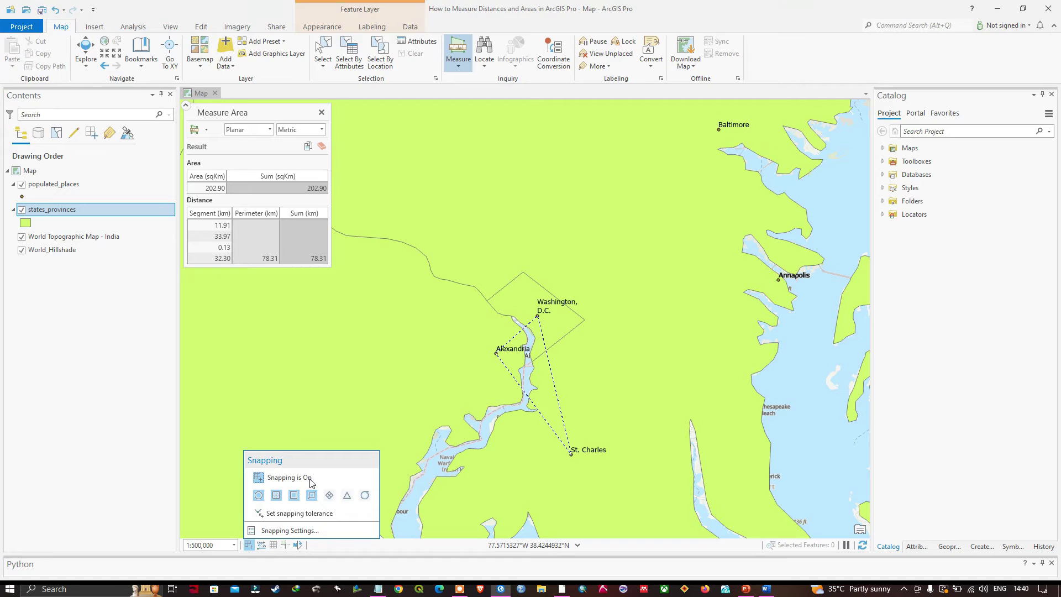
left_click(350, 379)
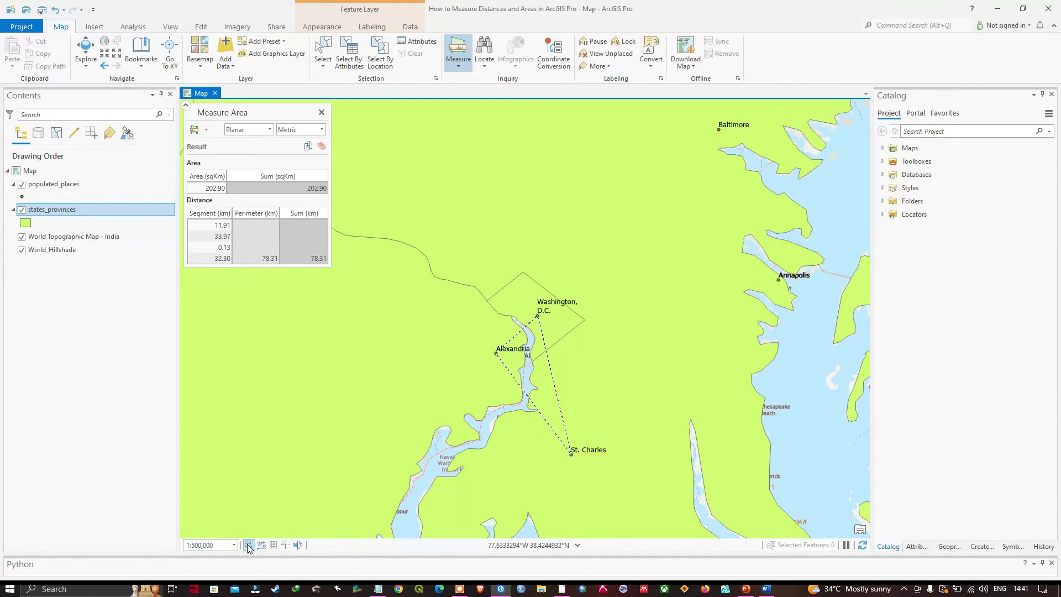
mouse_move(248, 548)
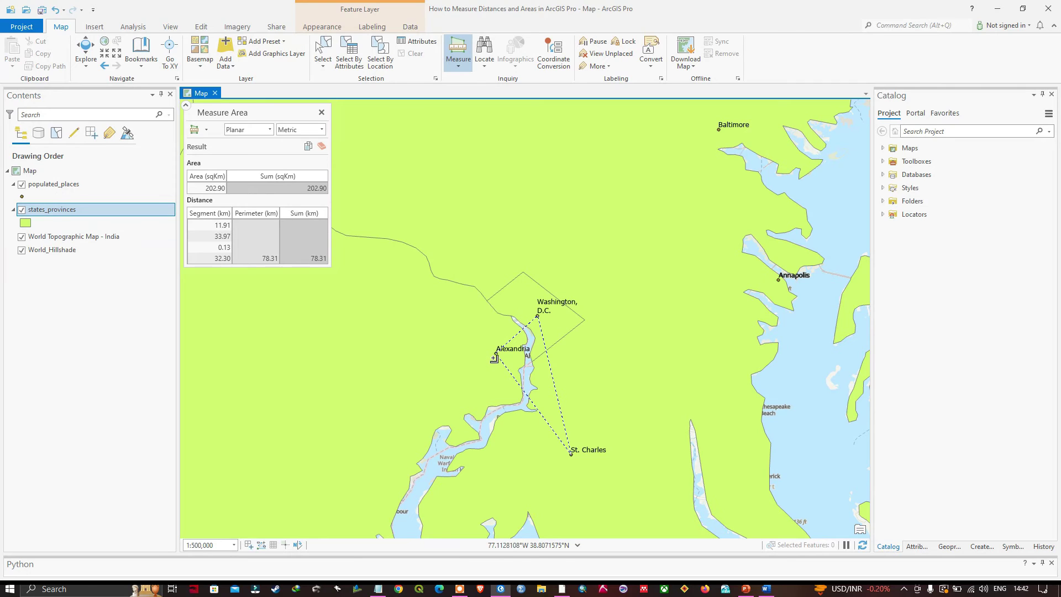
Measure the planar area of the same triangle again, snapping to the Alexandria, Washington, D.C. and St. Charles points
scroll(526, 363, "up", 1)
scroll(526, 363, "up", 3)
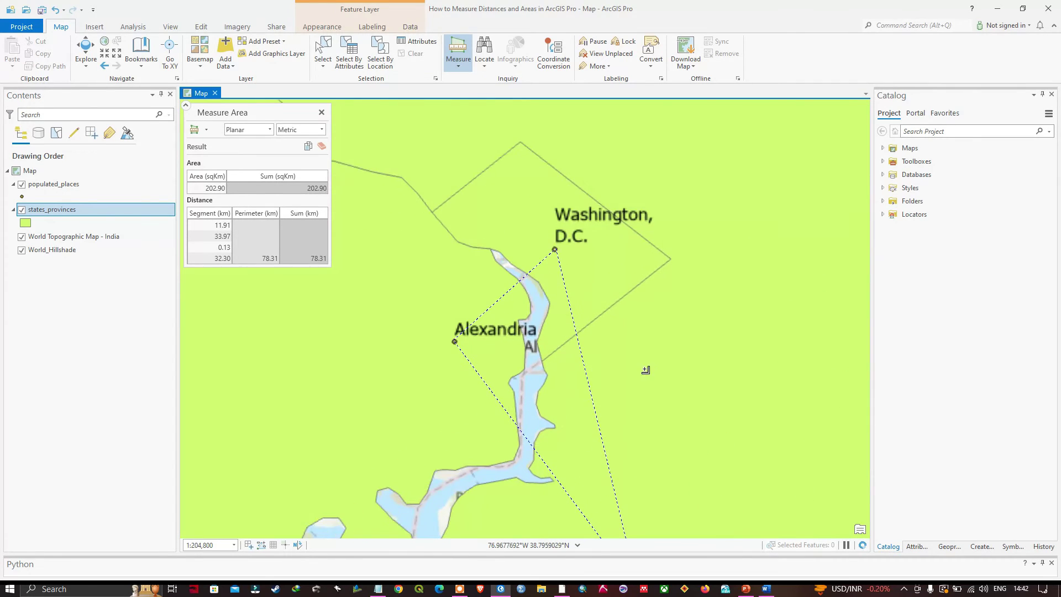
scroll(659, 370, "up", 2)
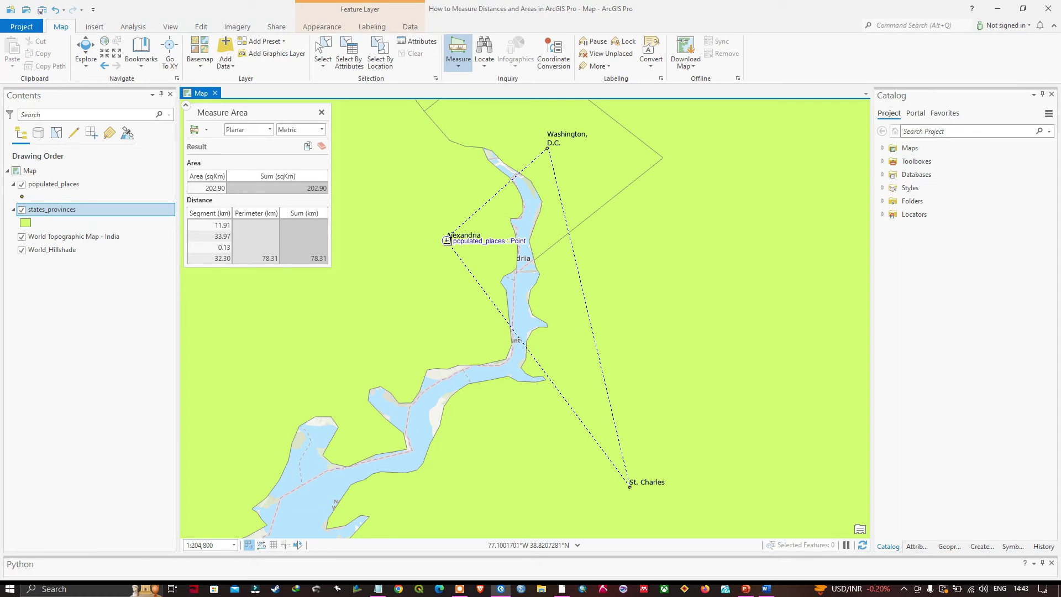
key("Escape")
left_click(449, 242)
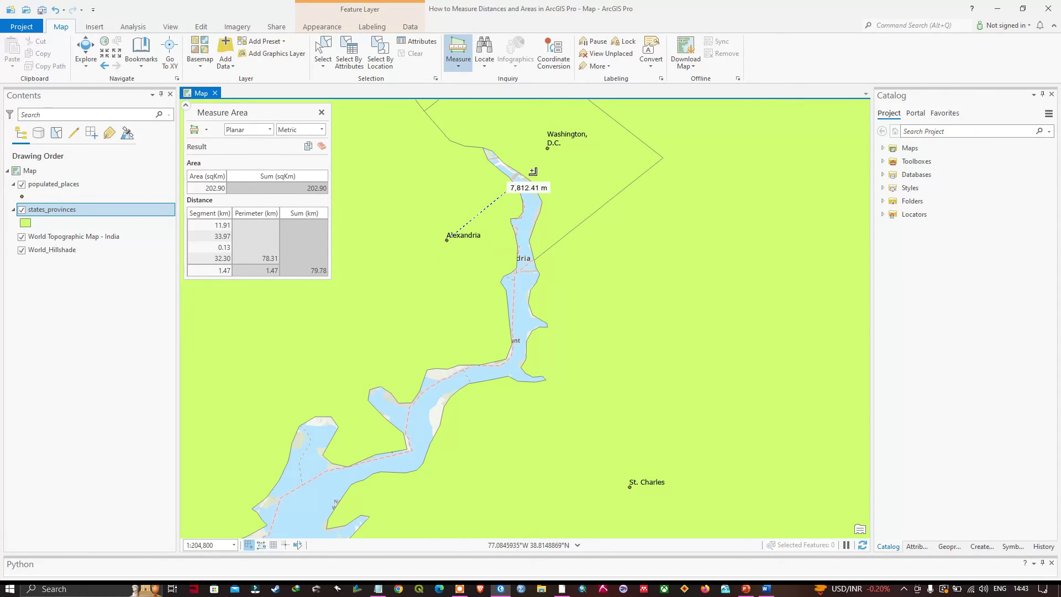
left_click(548, 148)
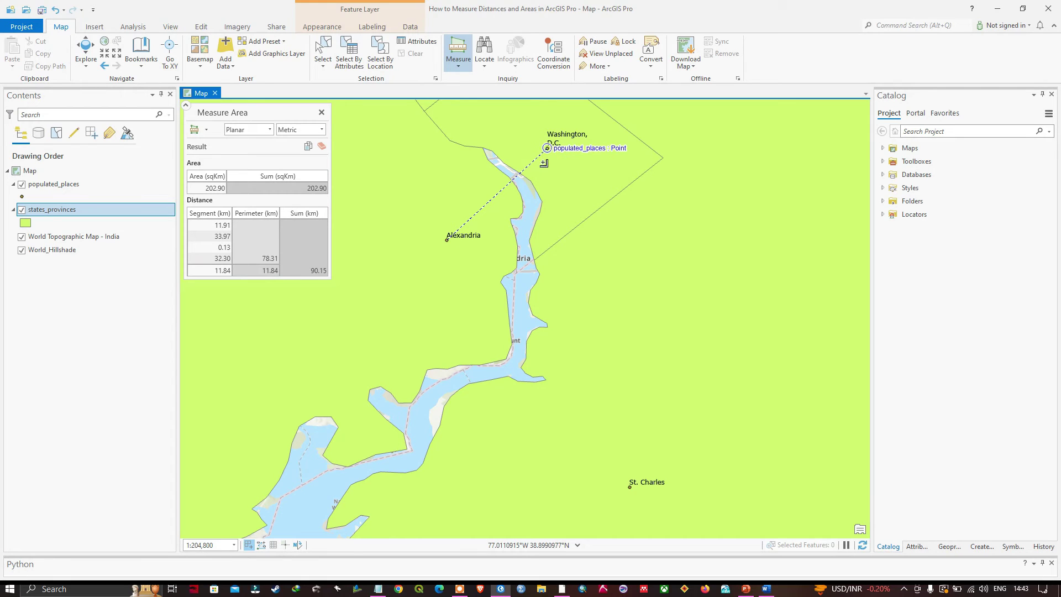
left_click(630, 488)
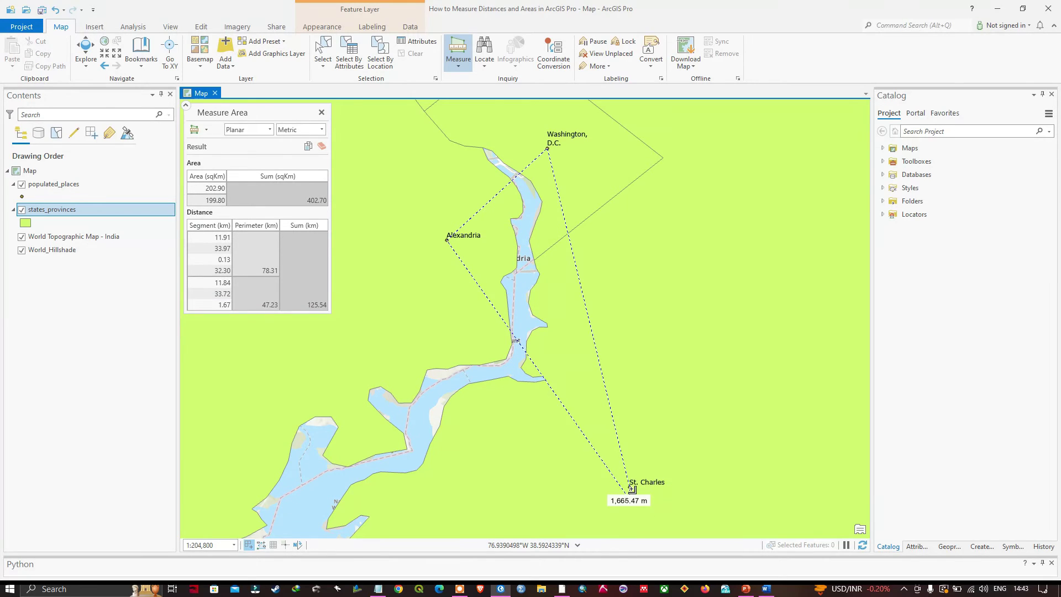
double_click(631, 489)
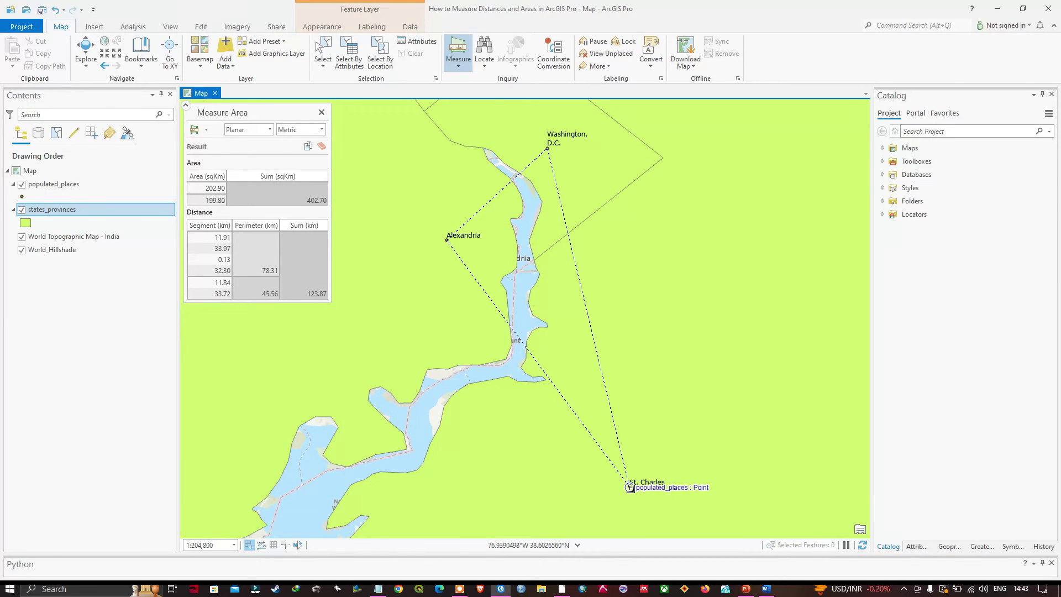
double_click(630, 487)
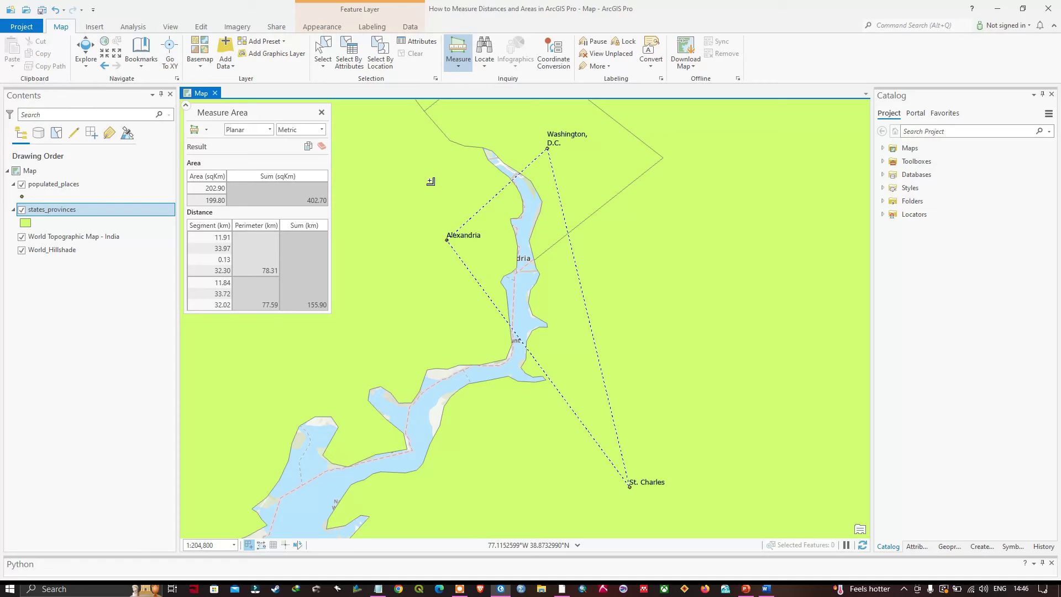
Clear the area measurement results and switch the measuring tool to Measure Distance
left_click(321, 146)
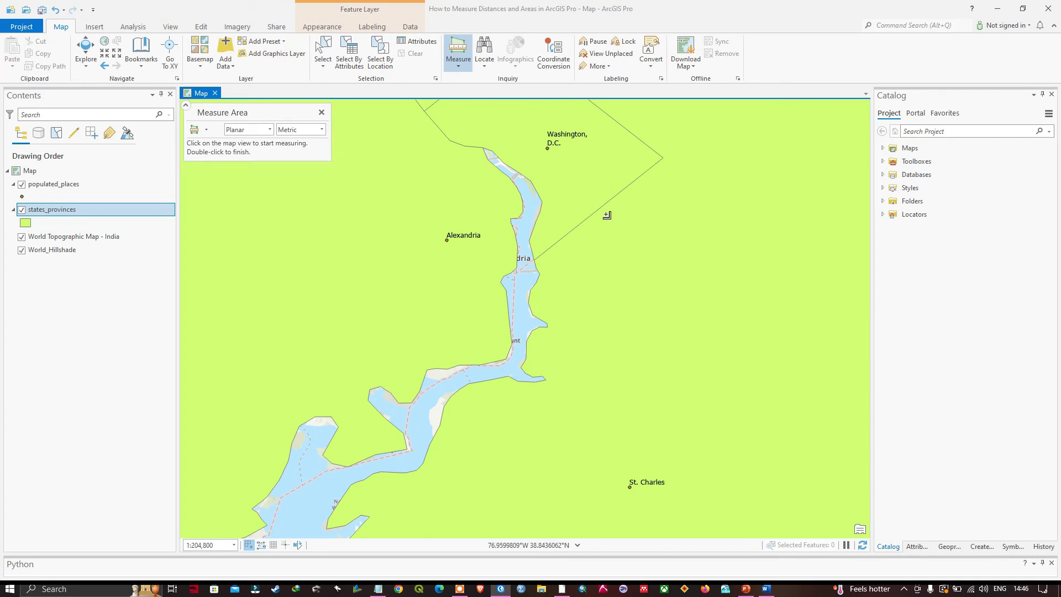
scroll(605, 212, "down", 2)
scroll(601, 239, "up", 2)
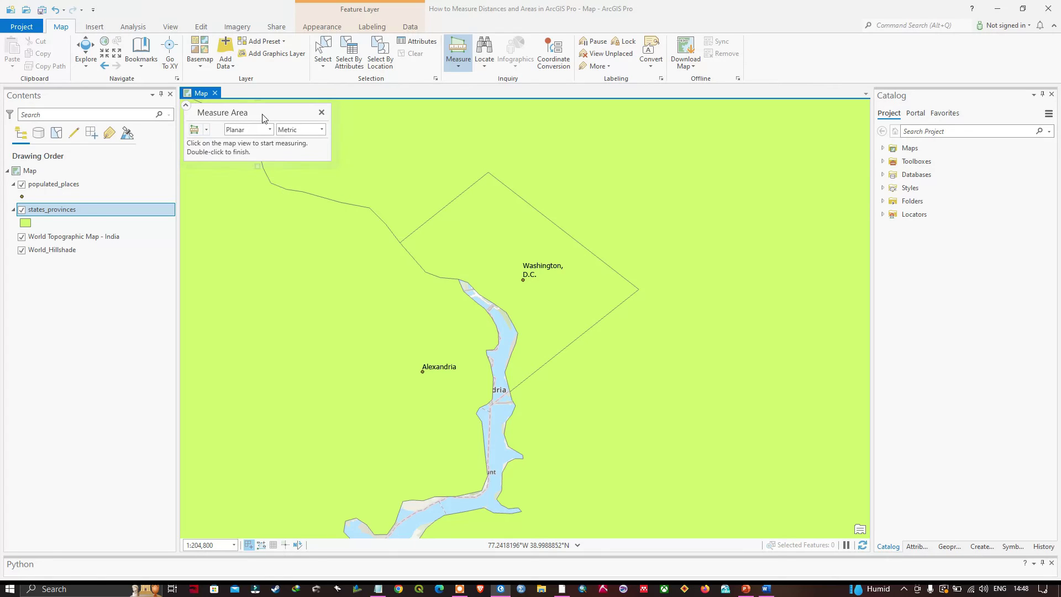
left_click(207, 131)
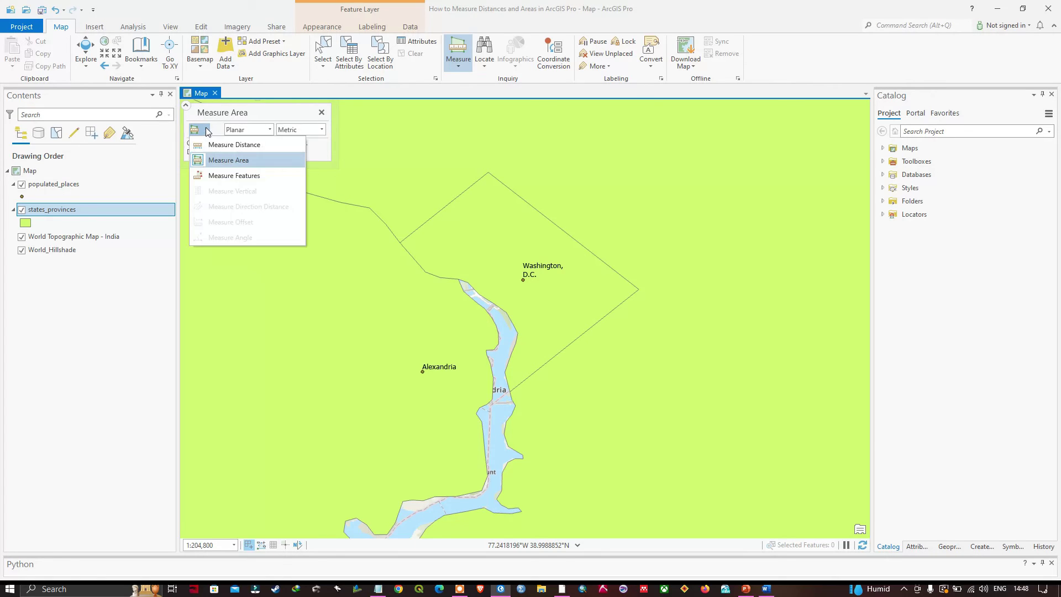
left_click(230, 146)
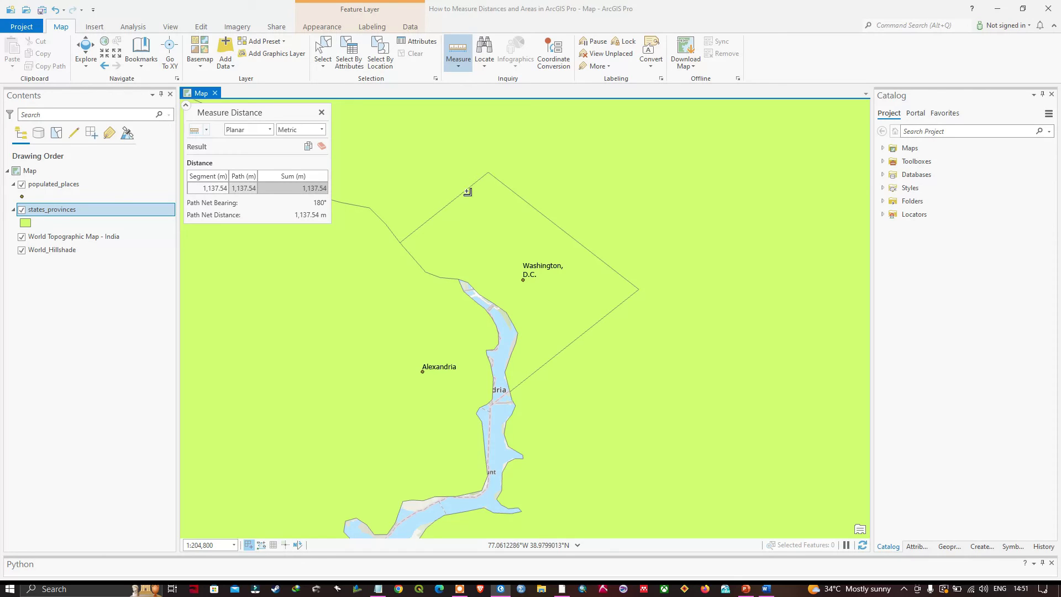
Limit snapping to points and vertices by turning off end and edge snapping, and cancel any started measurement line
mouse_move(250, 546)
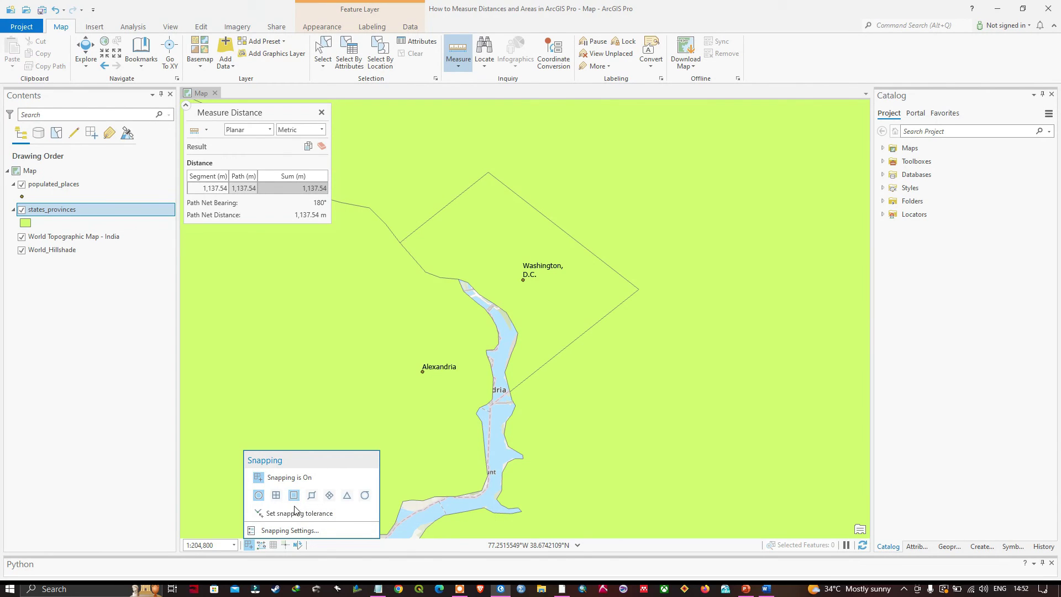
left_click(420, 343)
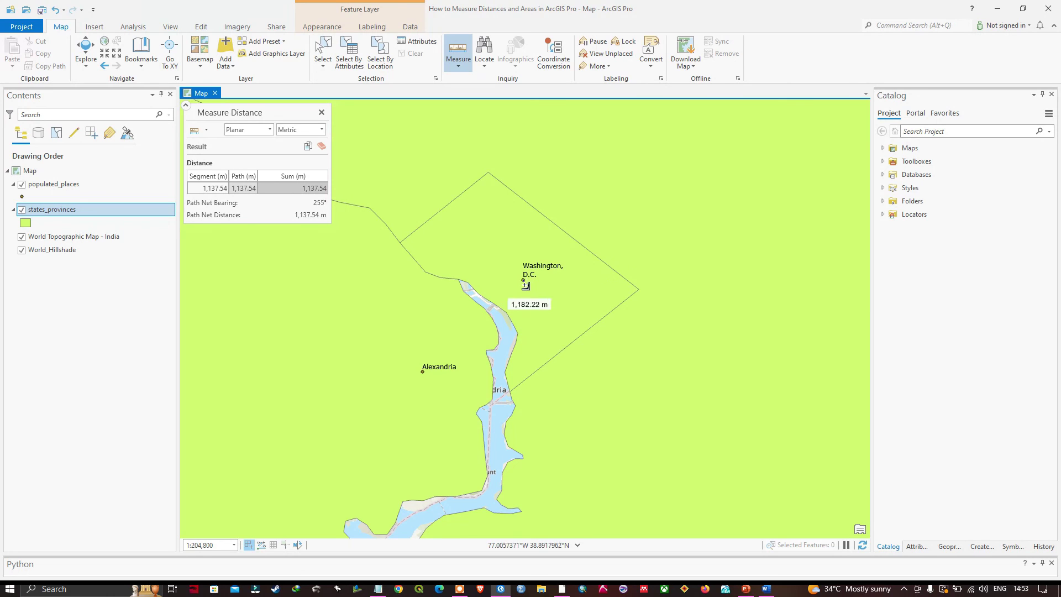
key("Escape")
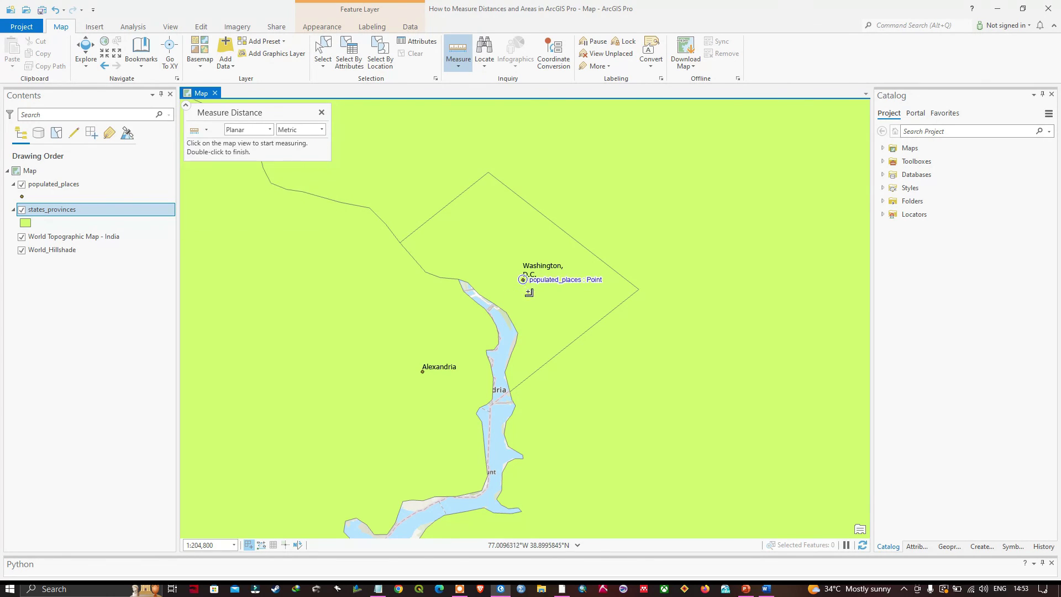
Measure a planar distance path from the Washington, D.C. point through the four District boundary corners and back, snapping to each vertex
left_click(529, 293)
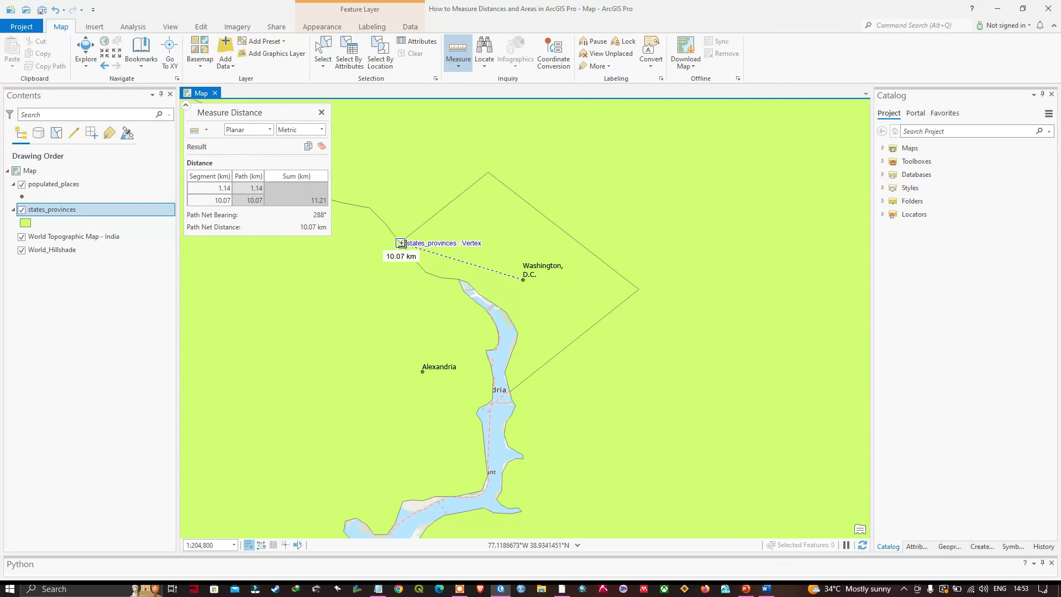
left_click(401, 243)
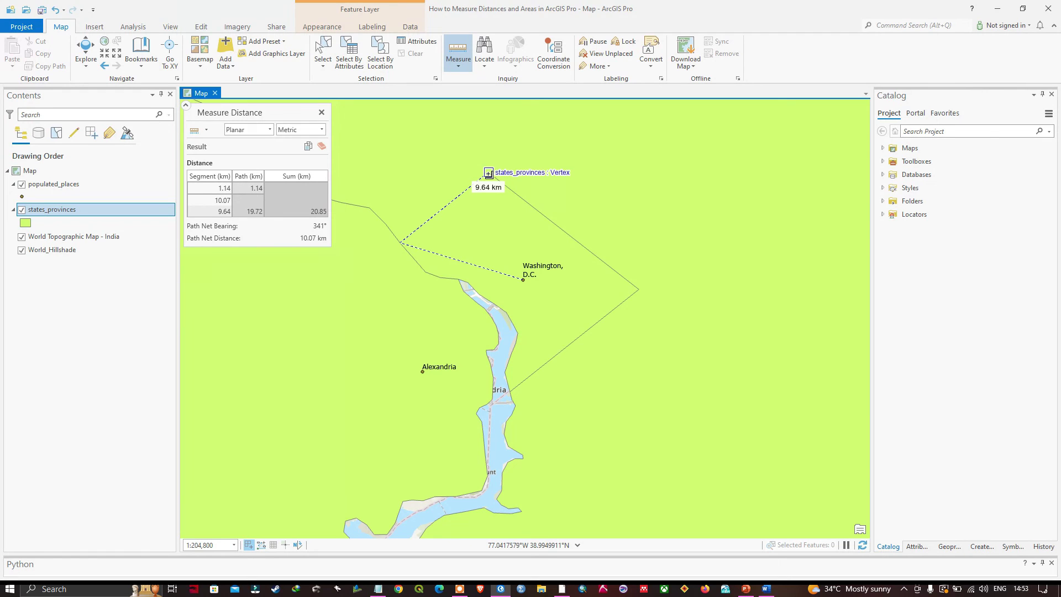
left_click(489, 173)
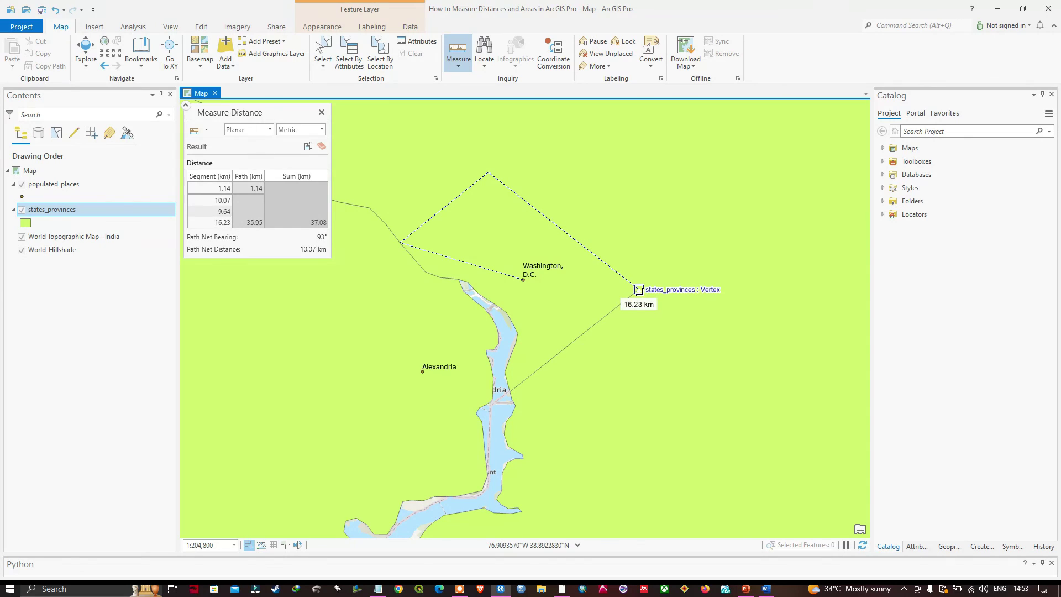
left_click(641, 298)
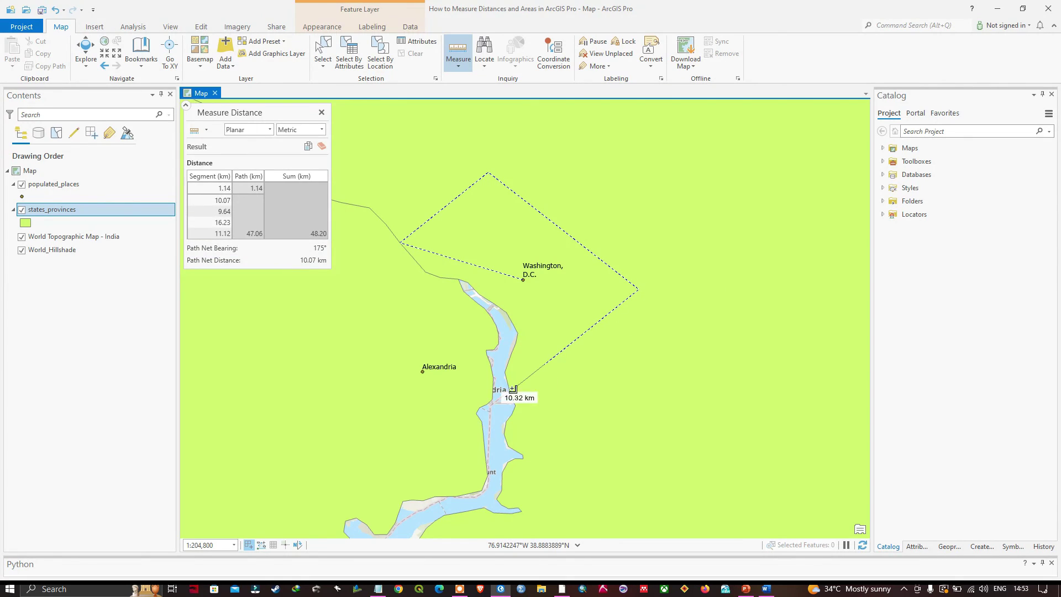
left_click(510, 392)
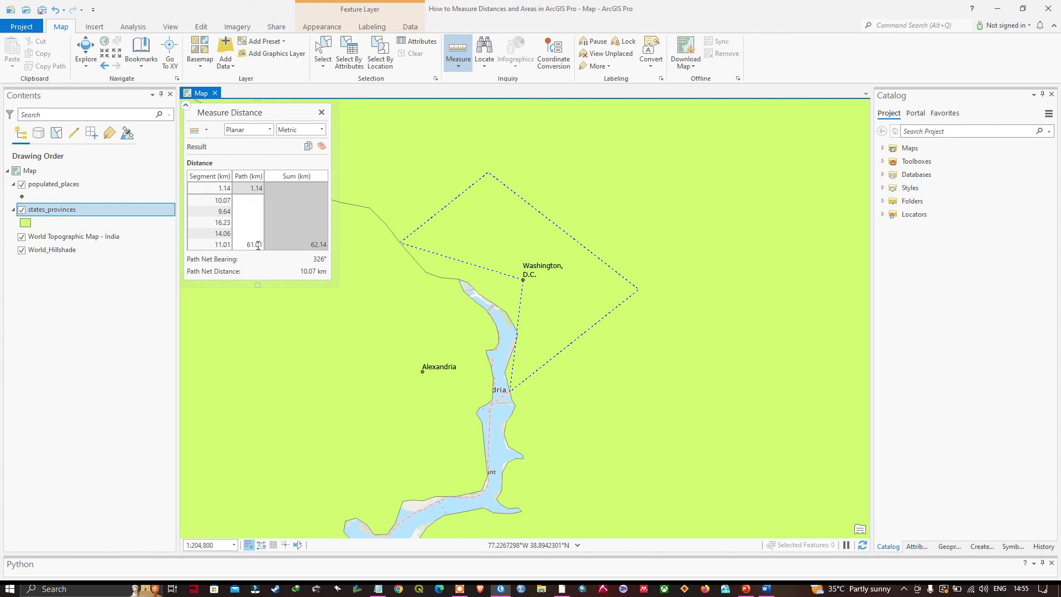
Switch the distance measurement units to Miles and clear the measured results
left_click(323, 130)
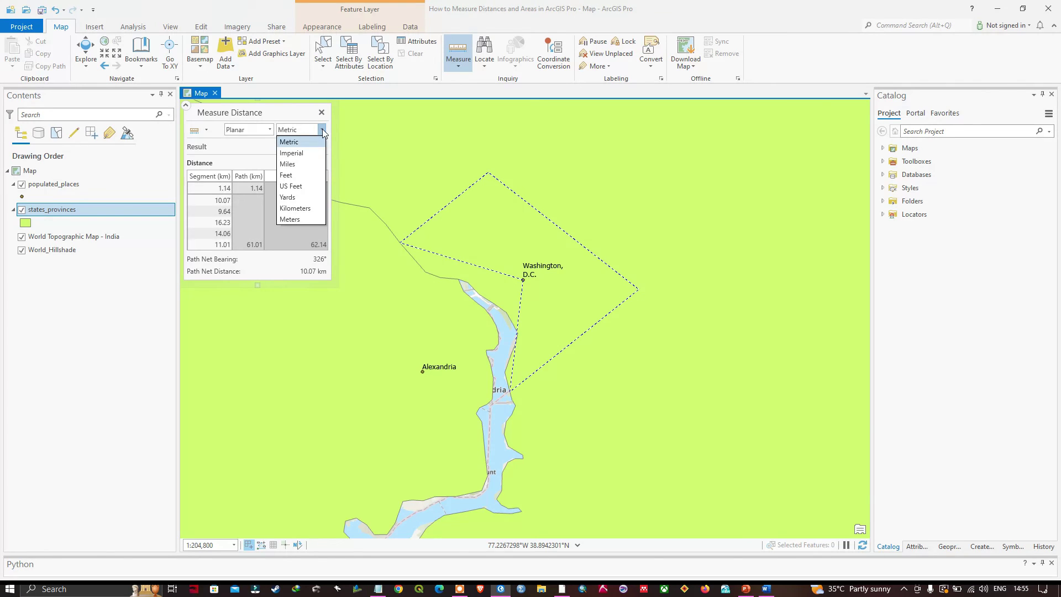
left_click(287, 165)
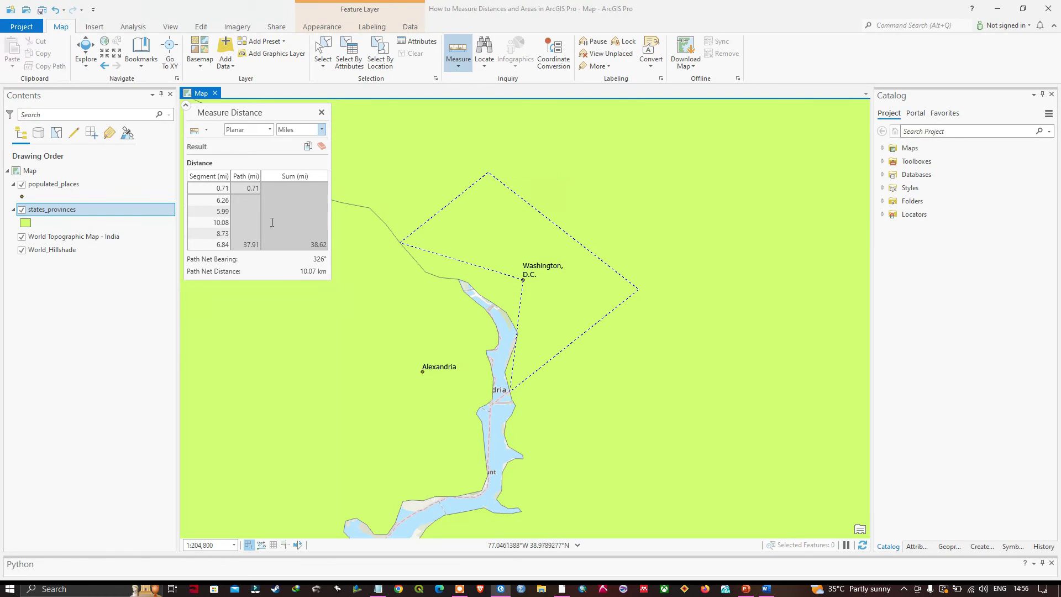
left_click(322, 146)
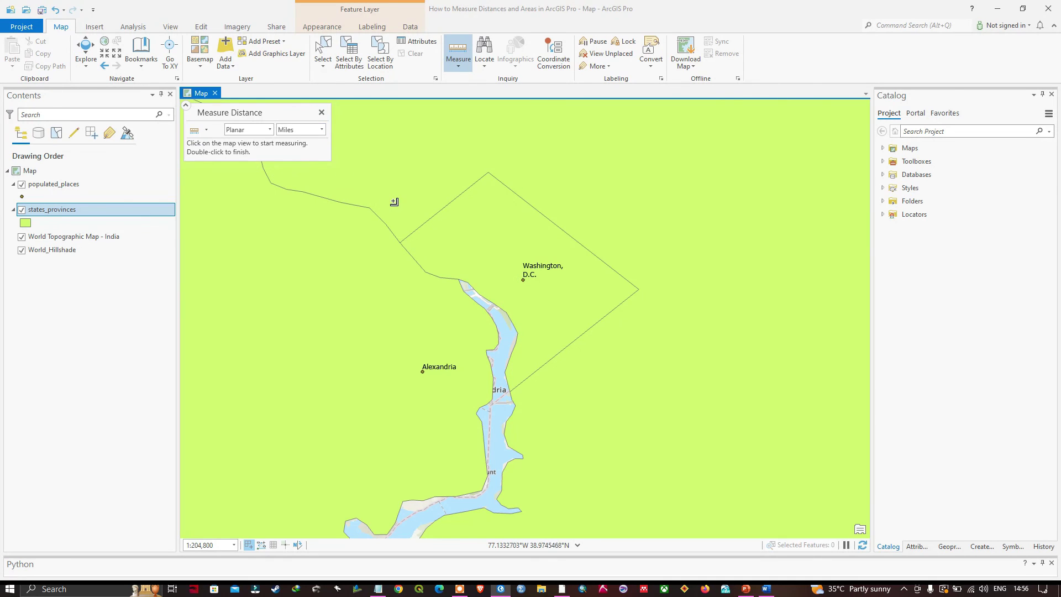
Zoom the map out from Washington, D.C. to a regional view of the eastern states
scroll(395, 218, "down", 2)
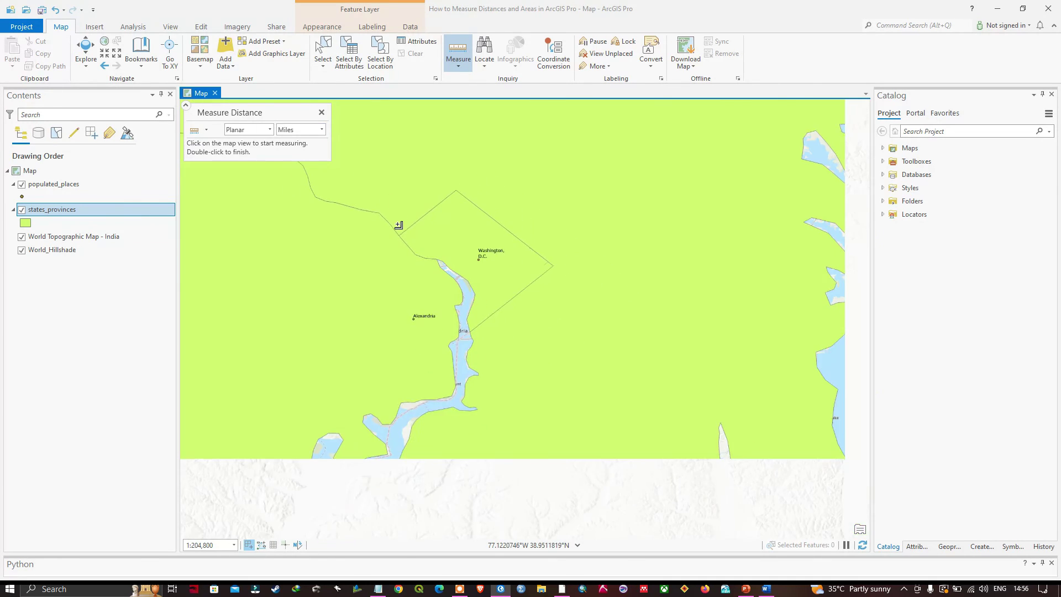
scroll(401, 228, "down", 2)
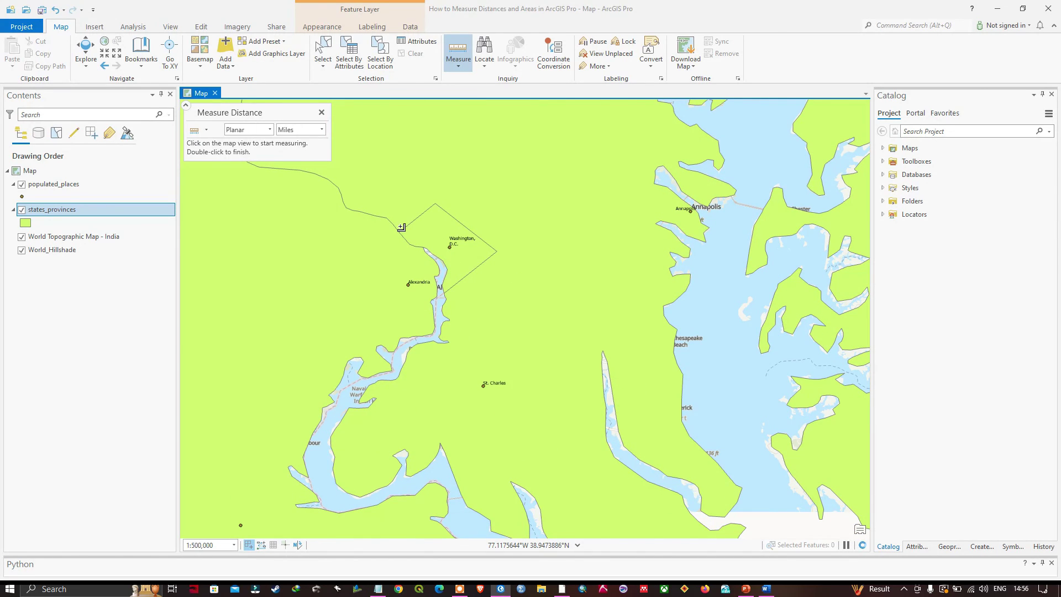
scroll(401, 227, "down", 6)
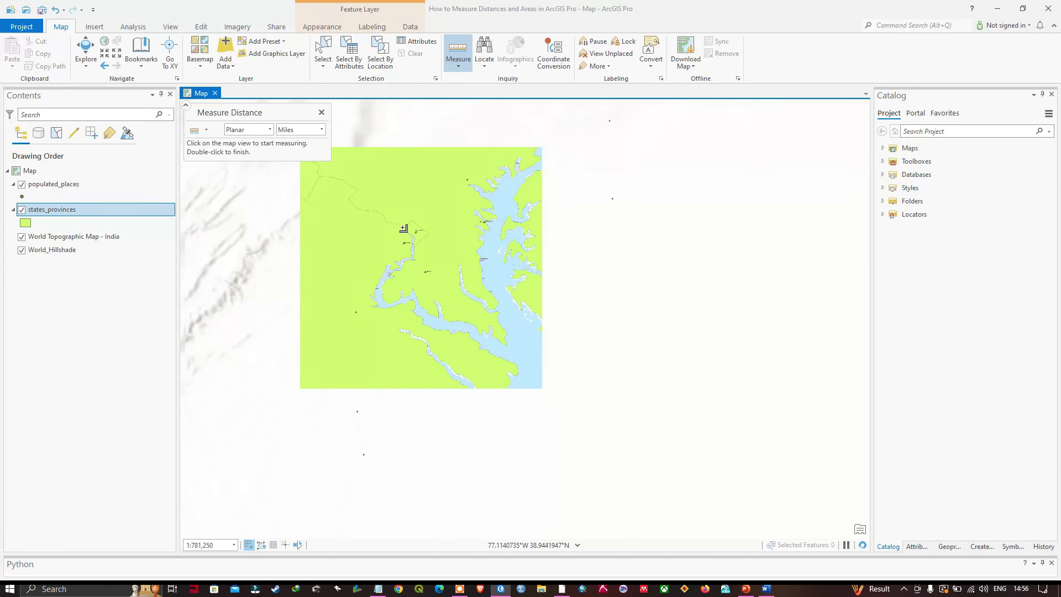
scroll(405, 235, "down", 10)
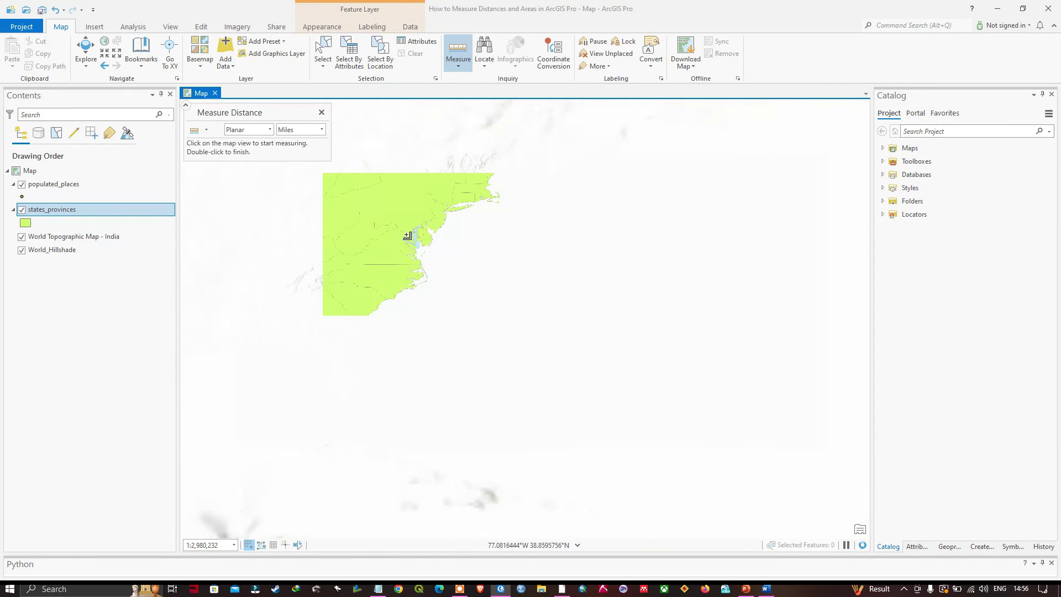